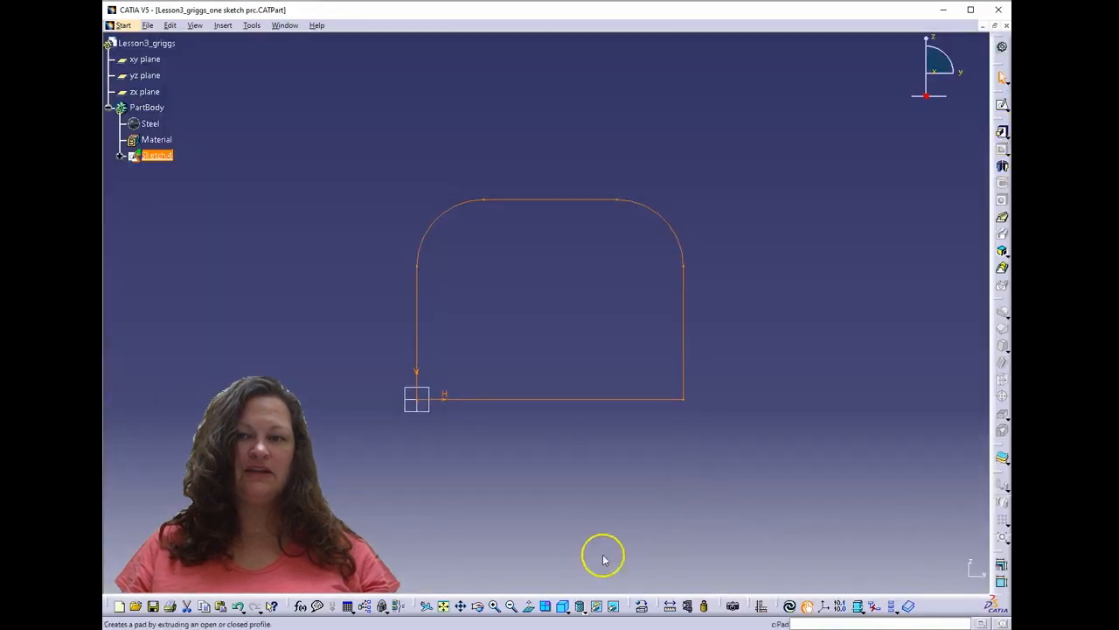
Extrude the closed rounded-corner profile into a solid 10 mm thick with Pad
left_click(565, 606)
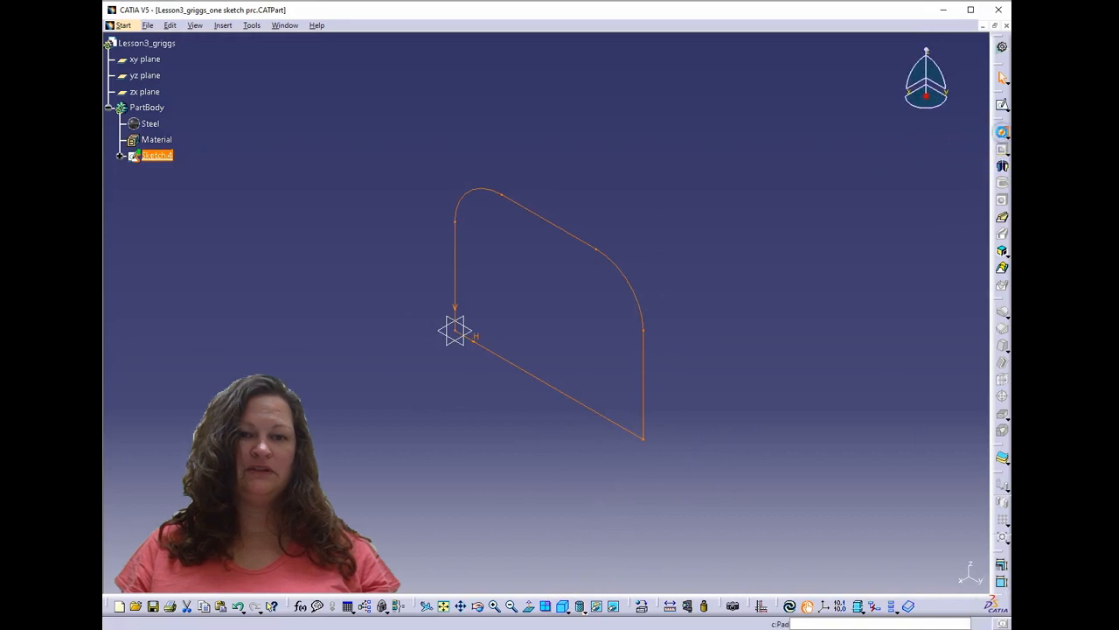
left_click(1002, 132)
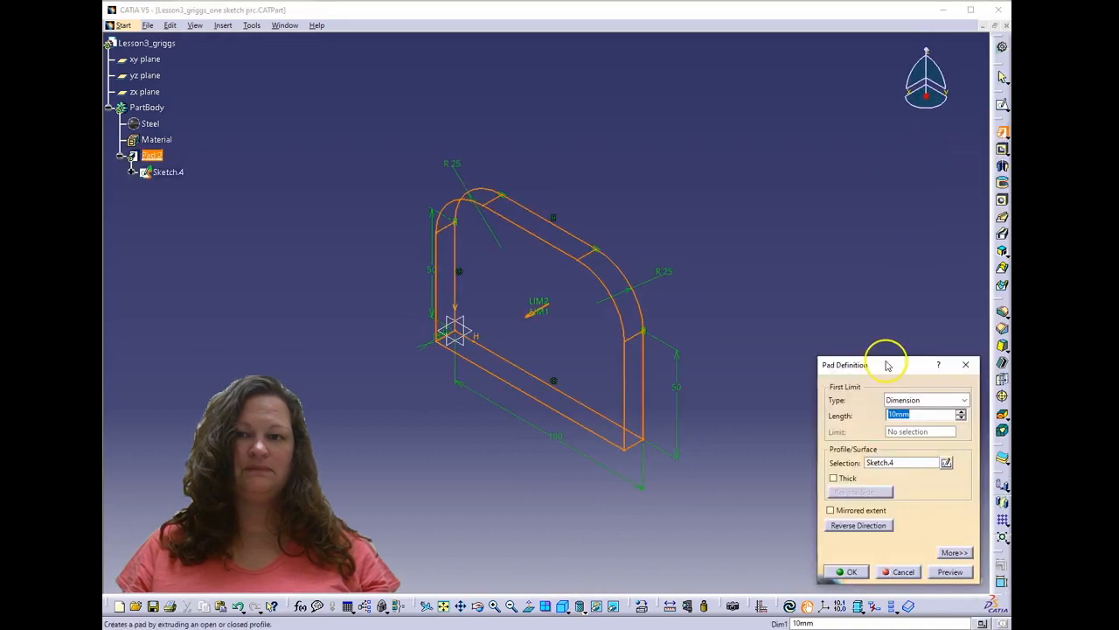
left_click(846, 571)
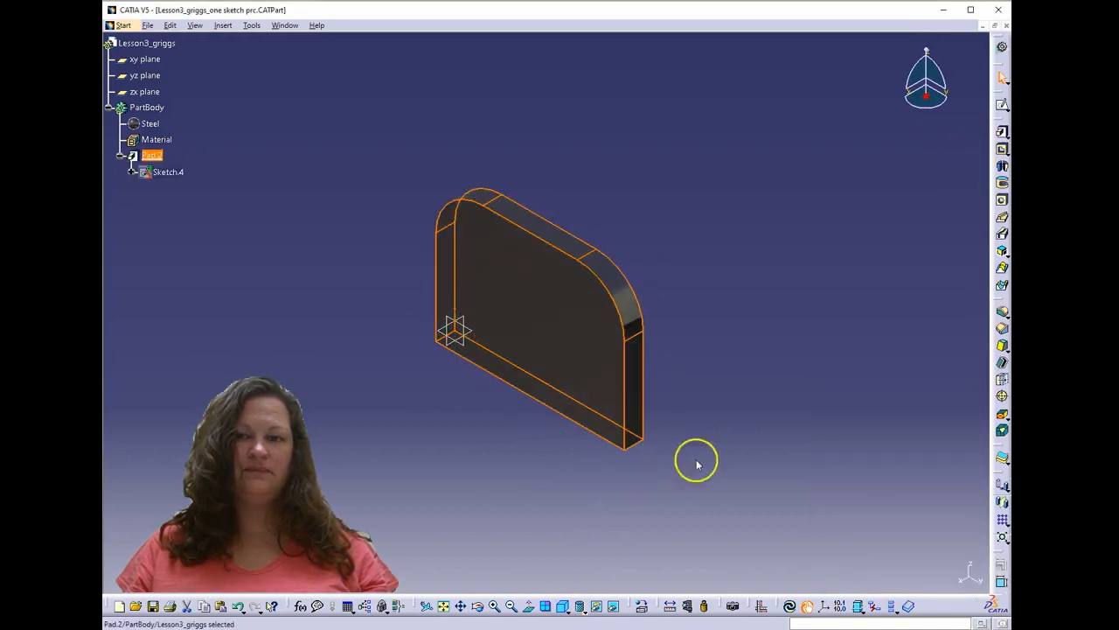
Sketch a horizontal rectangle on the plate's front face, low on the face and about 14 mm from its left edge
left_click(555, 356)
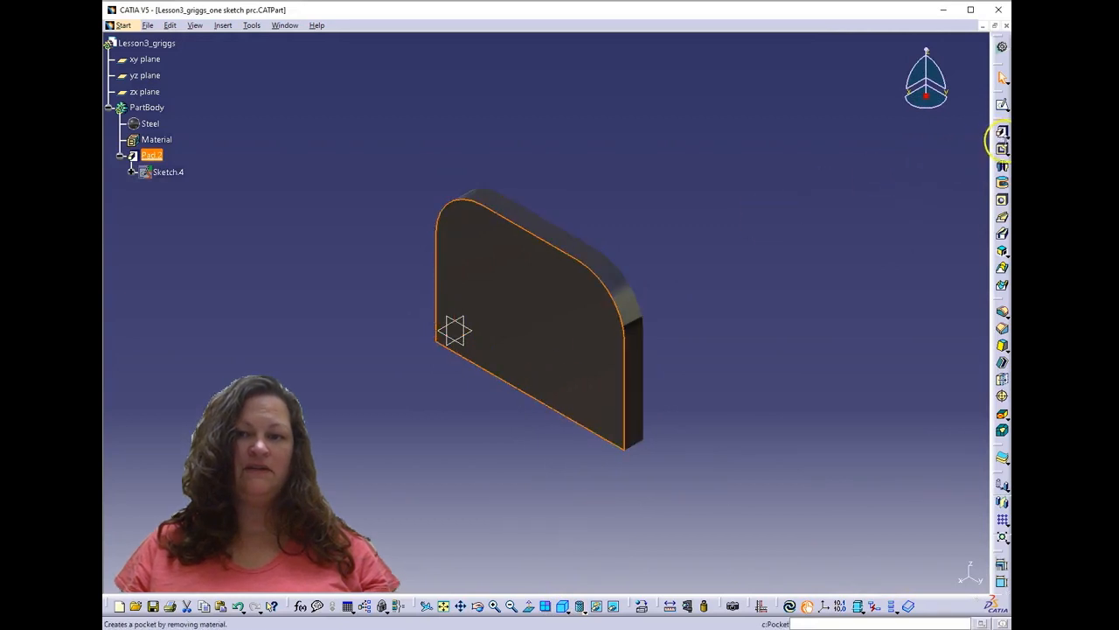
left_click(1002, 106)
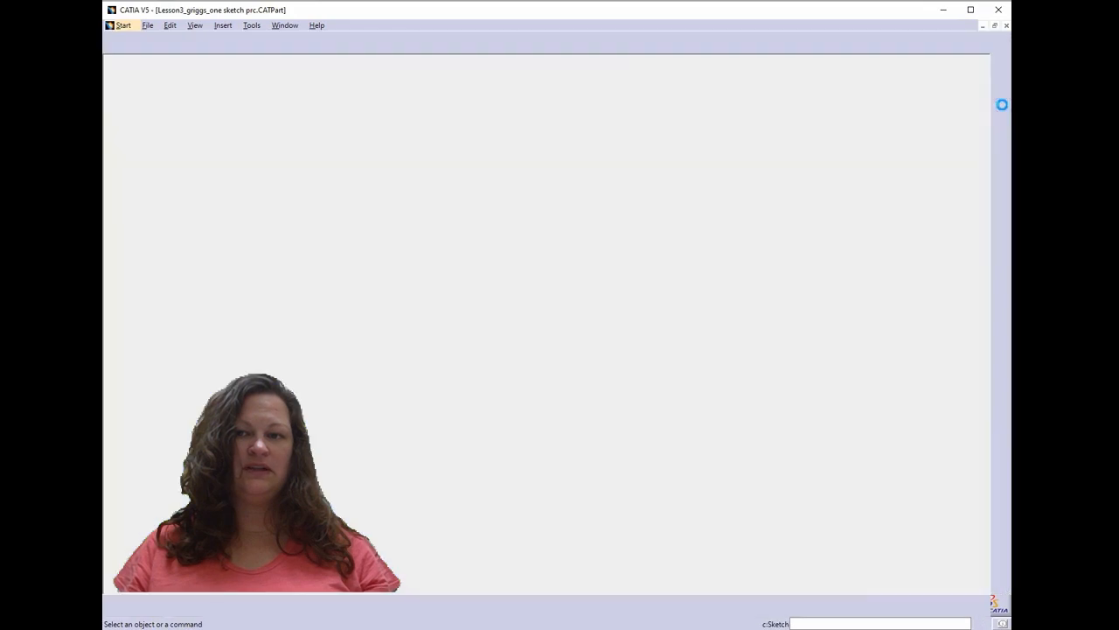
left_click(1003, 256)
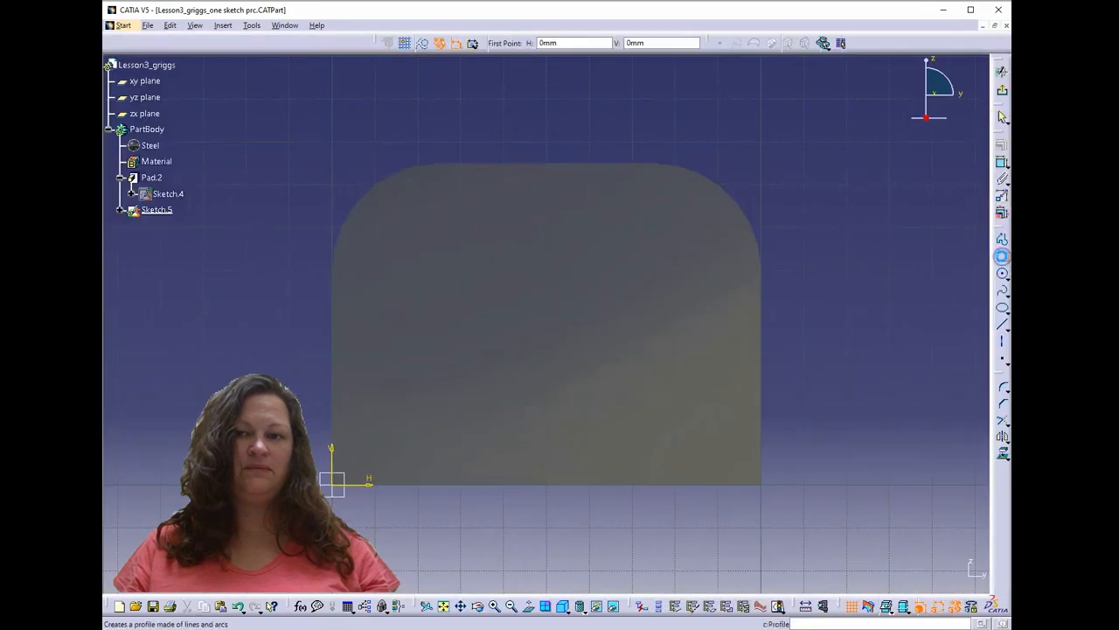
left_click(391, 449)
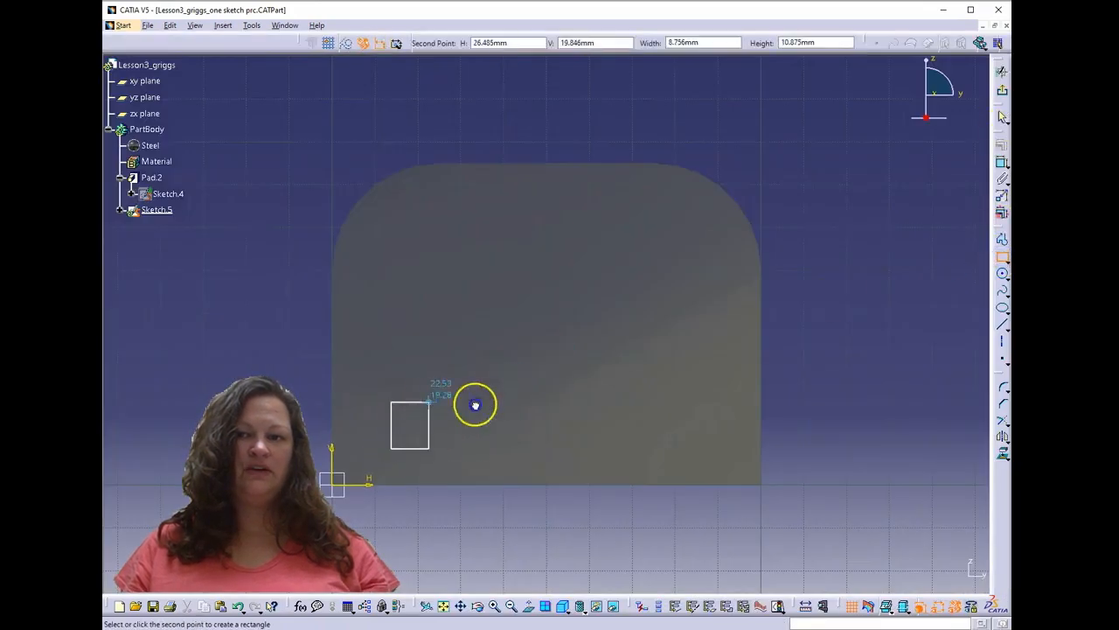
left_click(698, 391)
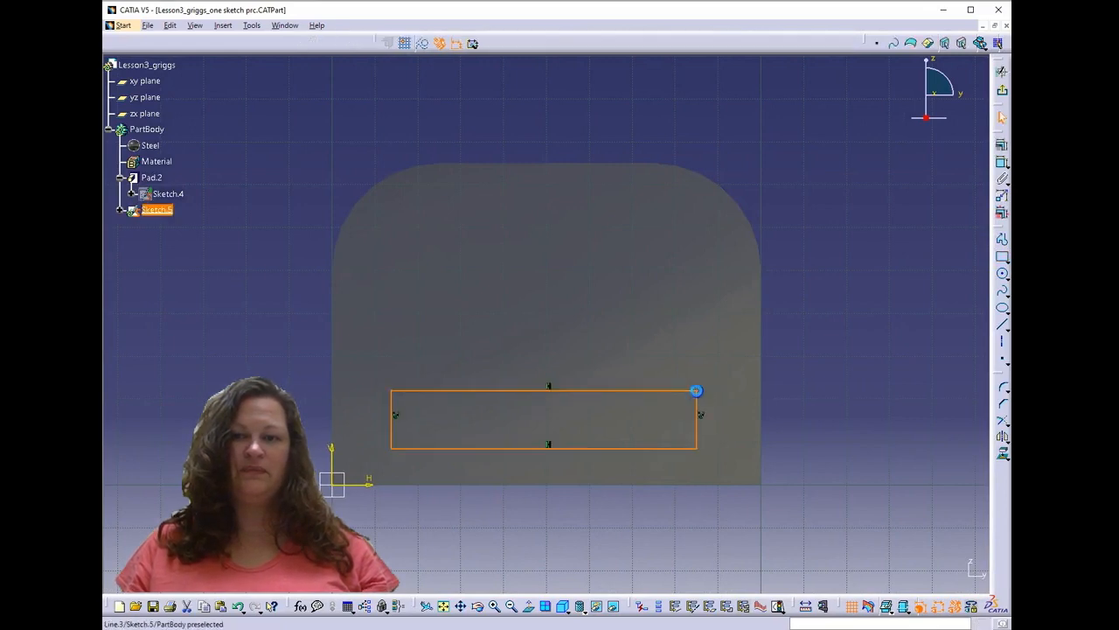
Constrain the rectangle's left side to the plate's left edge at a distance of 12.5 mm
left_click(1000, 163)
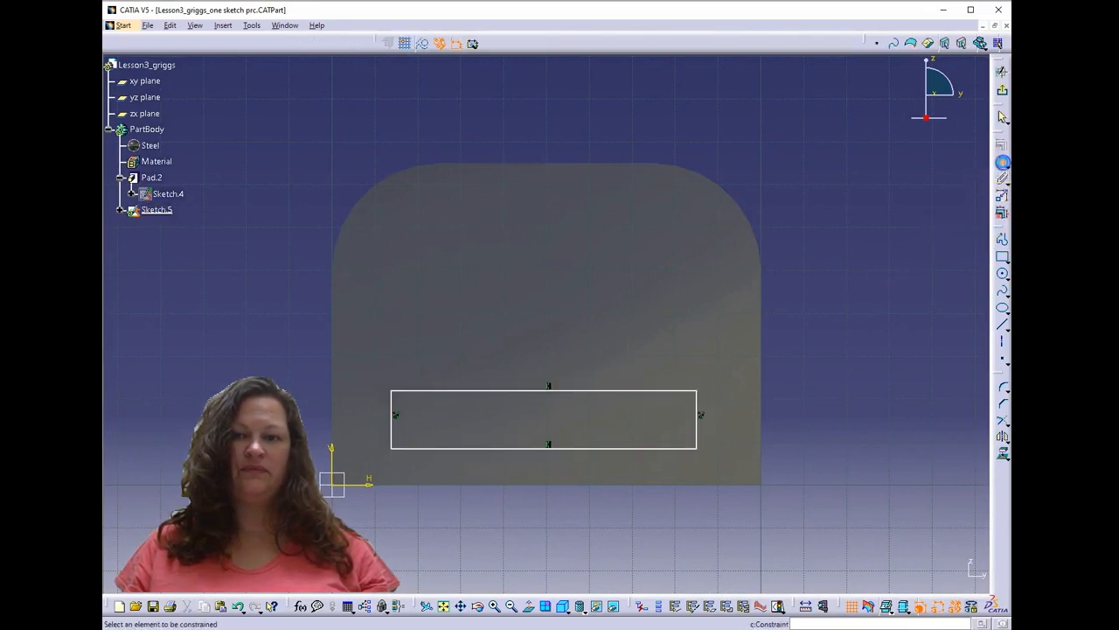
left_click(393, 433)
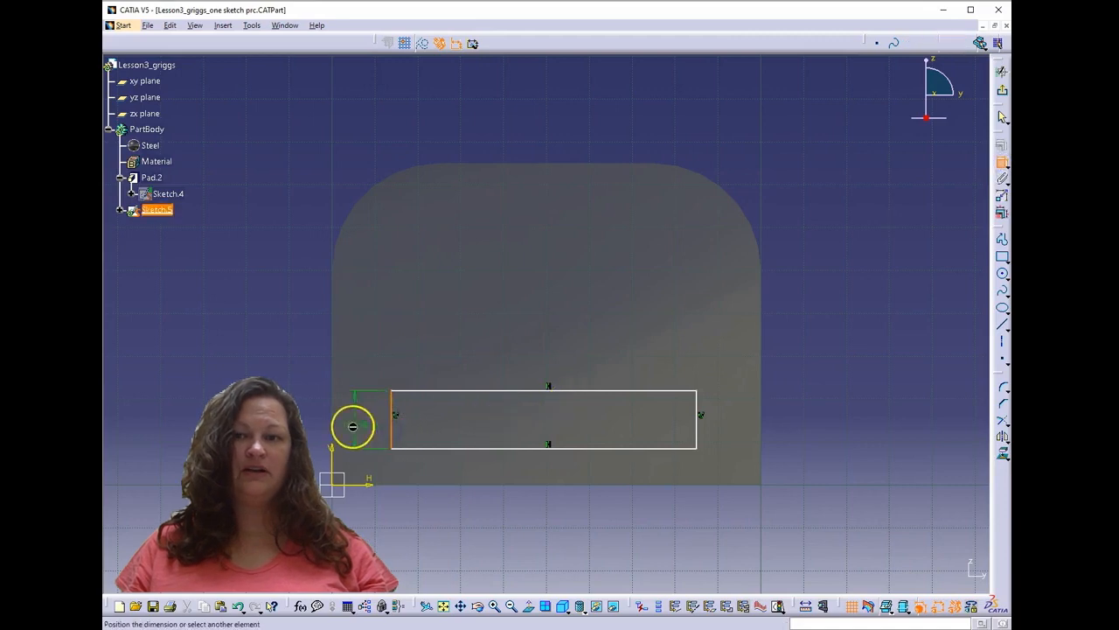
left_click(333, 421)
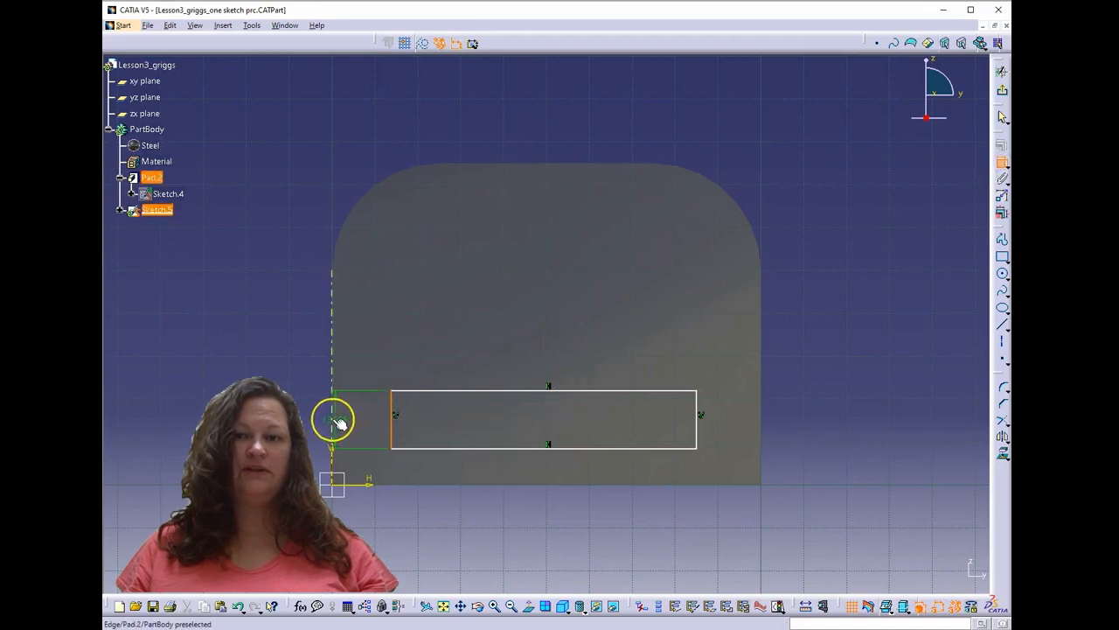
double_click(370, 527)
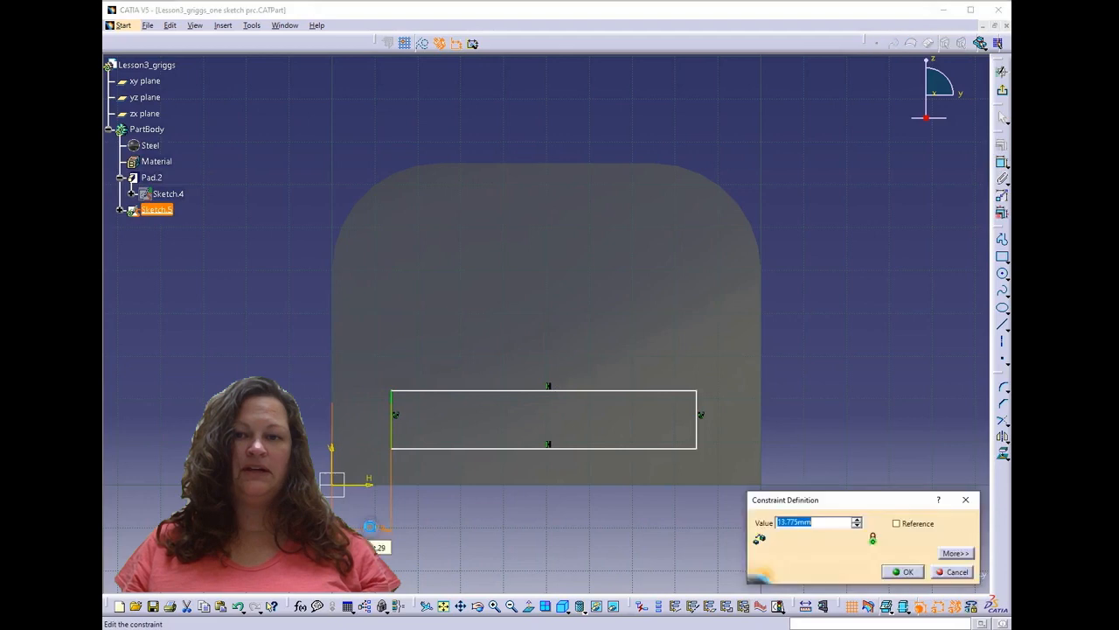
key("Return")
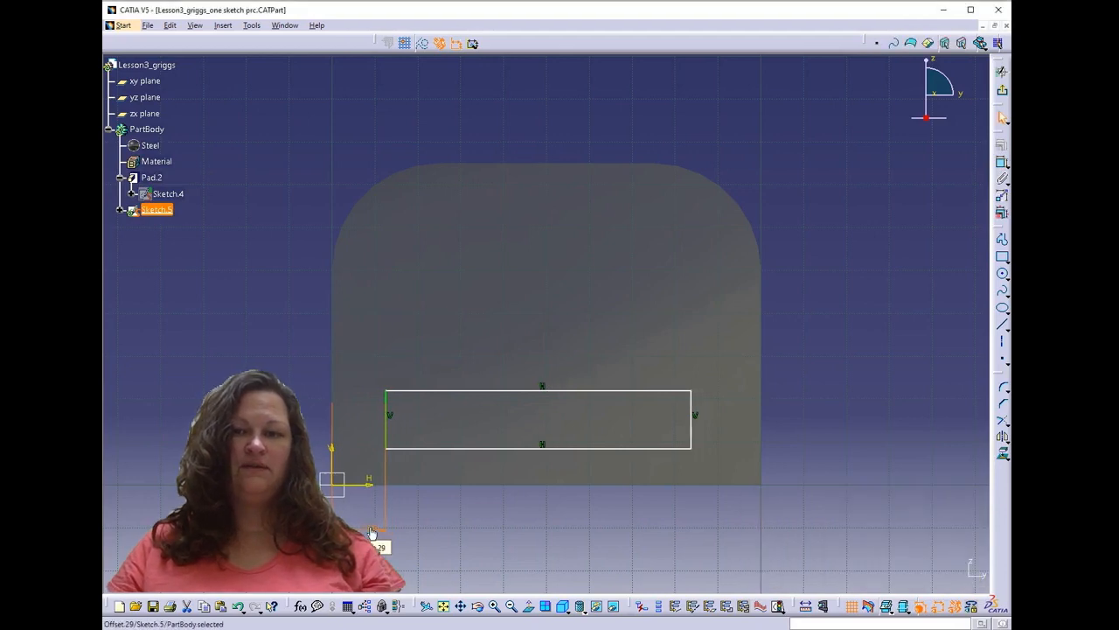
Constrain the rectangle's right side to the plate's right edge at a distance of 12.5 mm
left_click(691, 427)
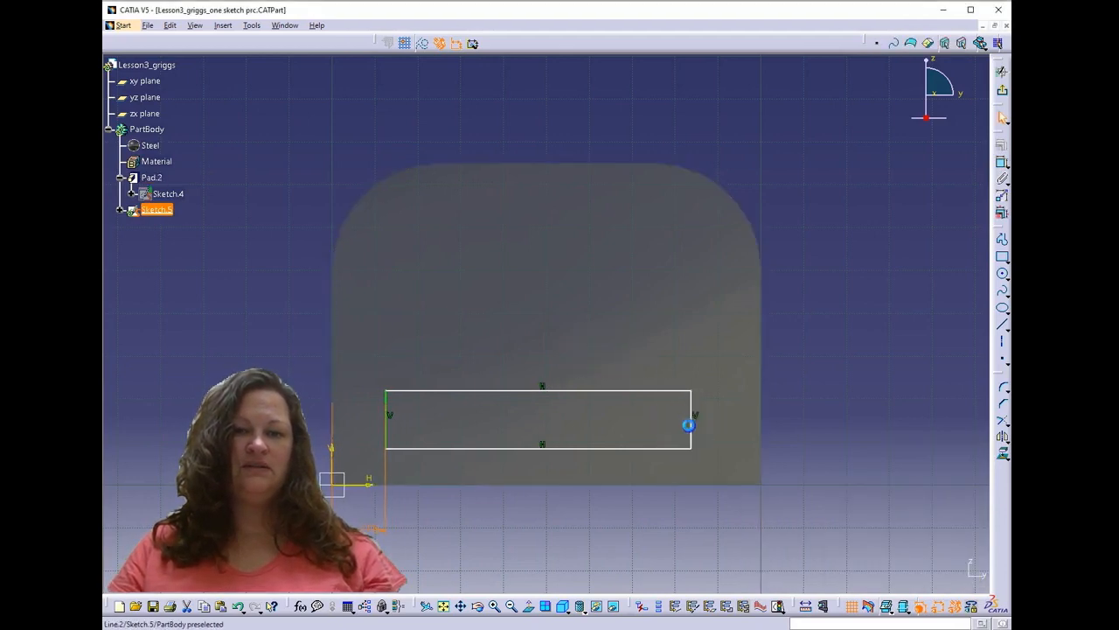
left_click(762, 433, "ctrl")
left_click(1002, 164)
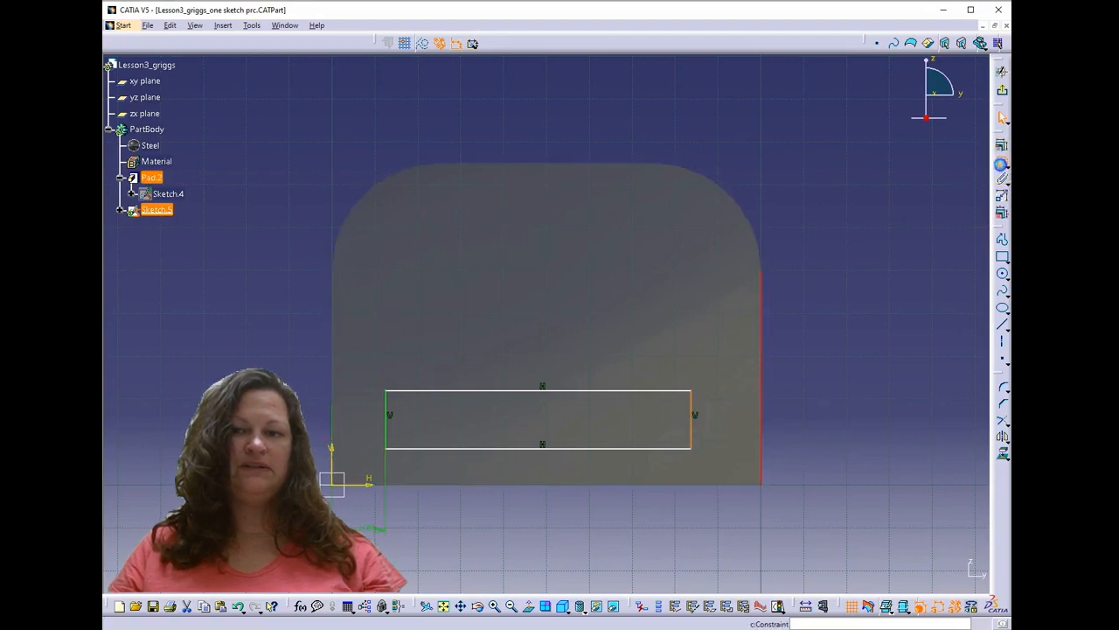
left_click(732, 513)
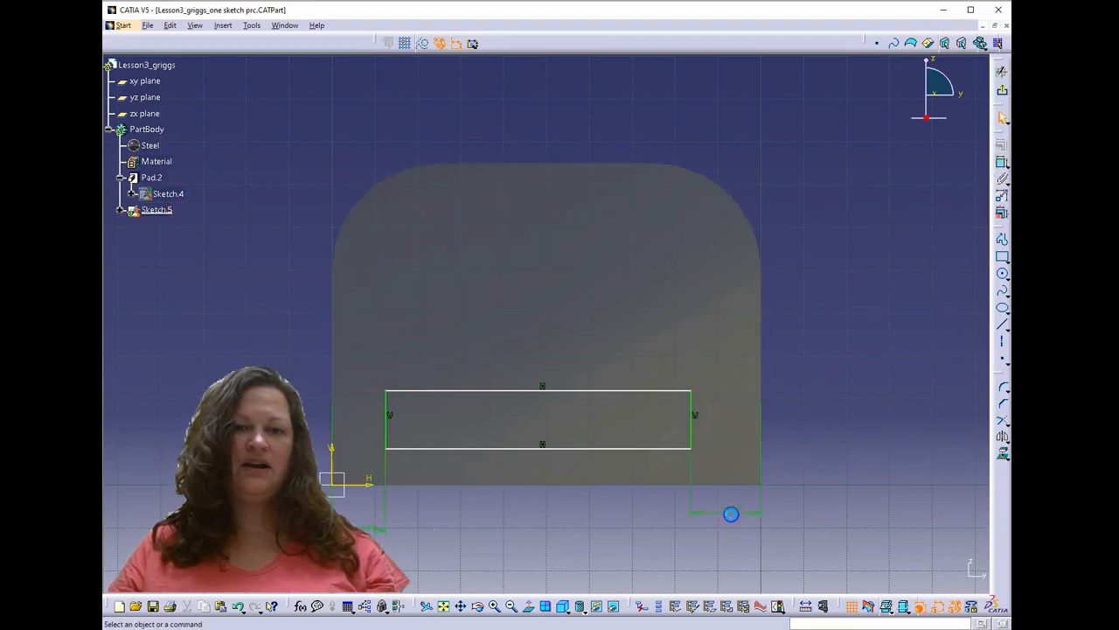
double_click(732, 515)
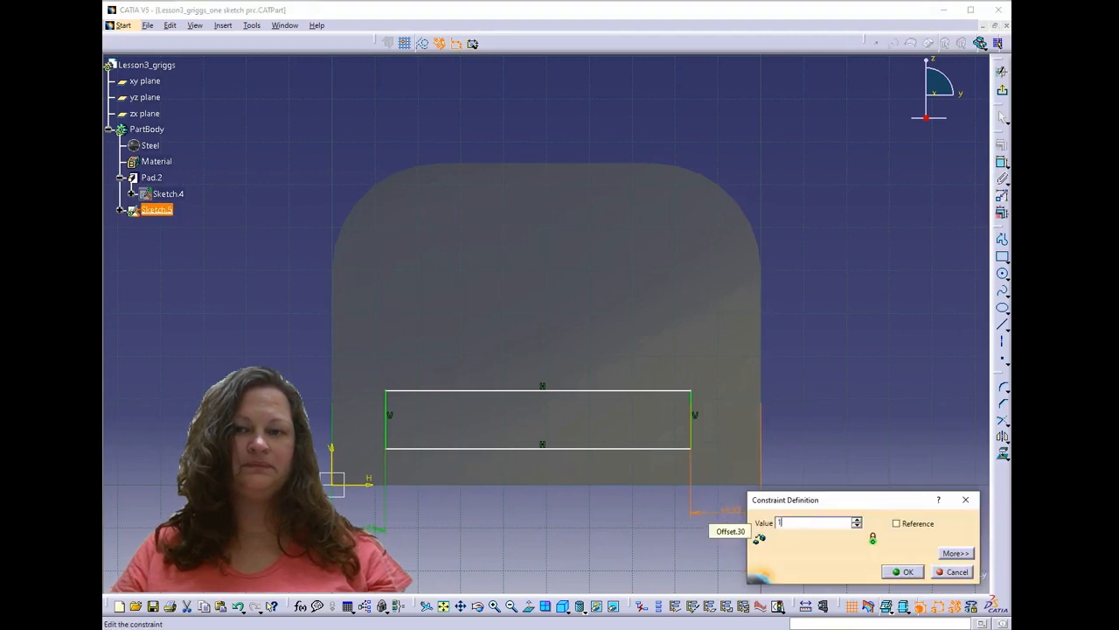
key("Return")
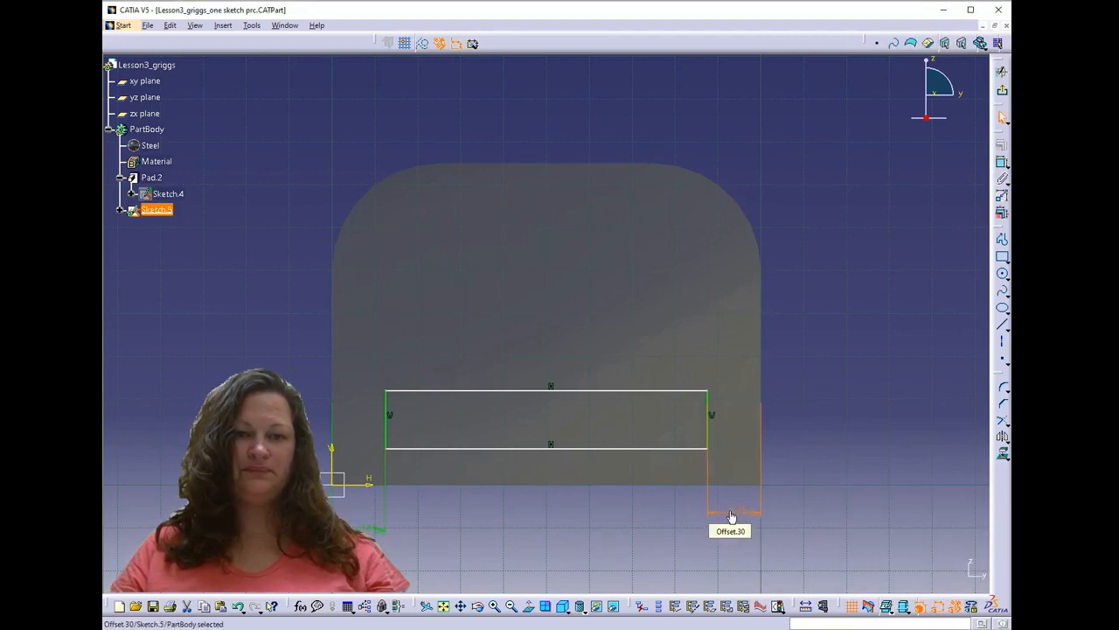
Constrain the rectangle's bottom side to the plate's bottom edge at a distance of 12.5 mm
left_click(643, 450)
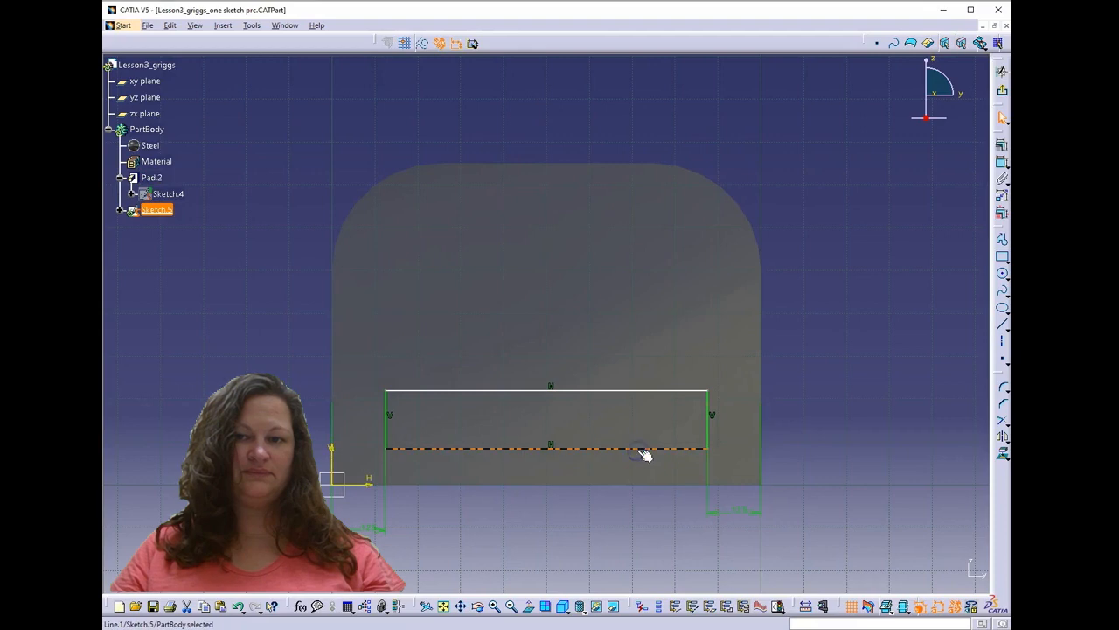
left_click(642, 485, "ctrl")
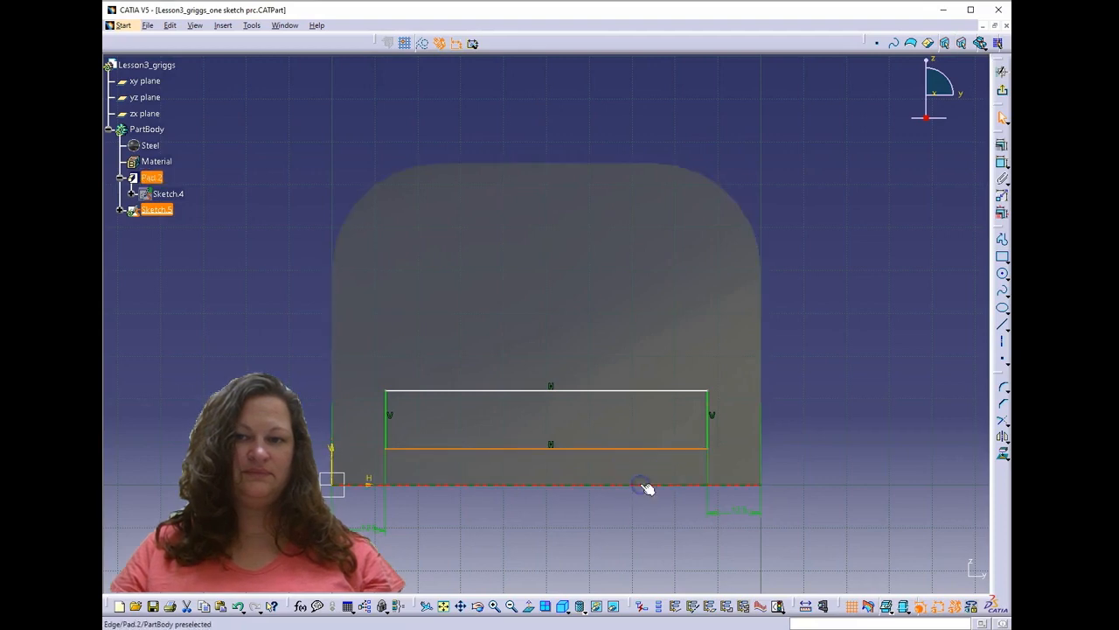
left_click(1003, 163)
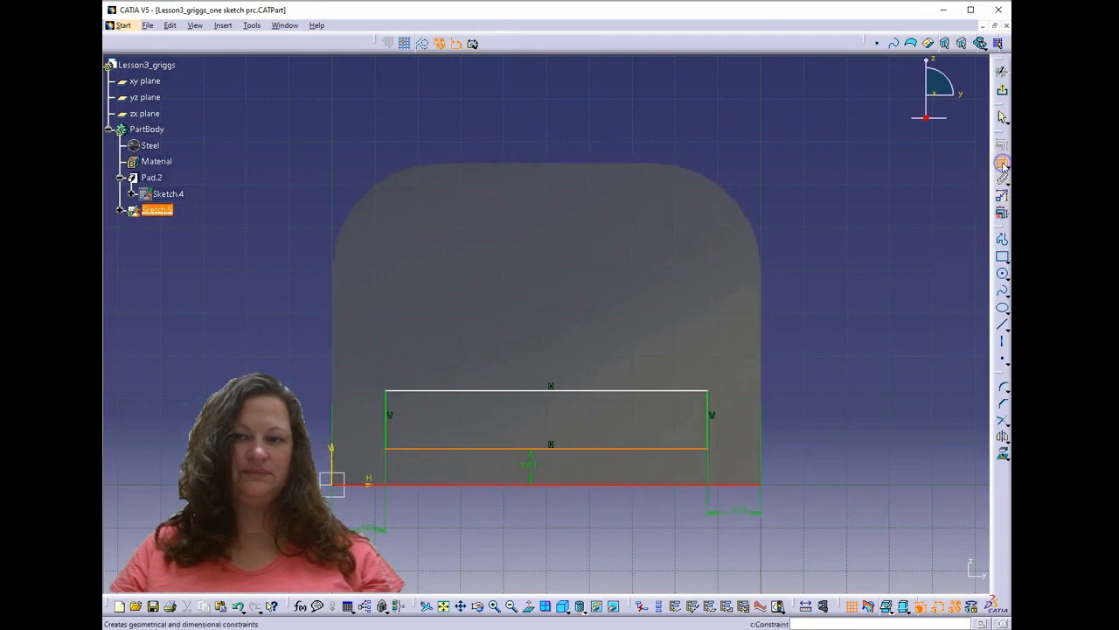
left_click(278, 467)
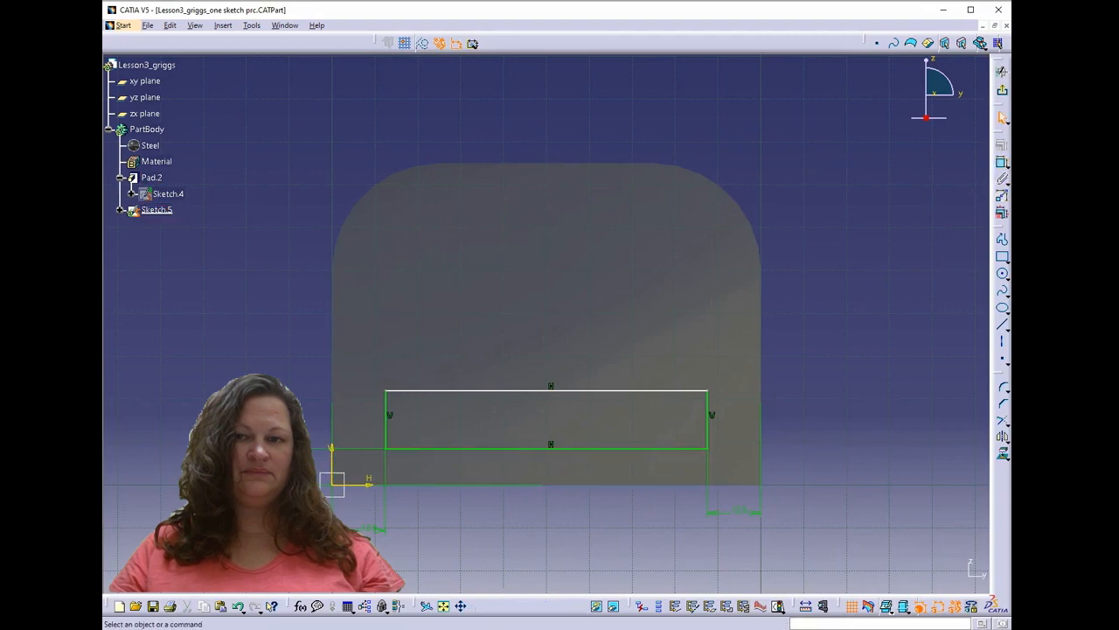
double_click(278, 467)
type("12.5")
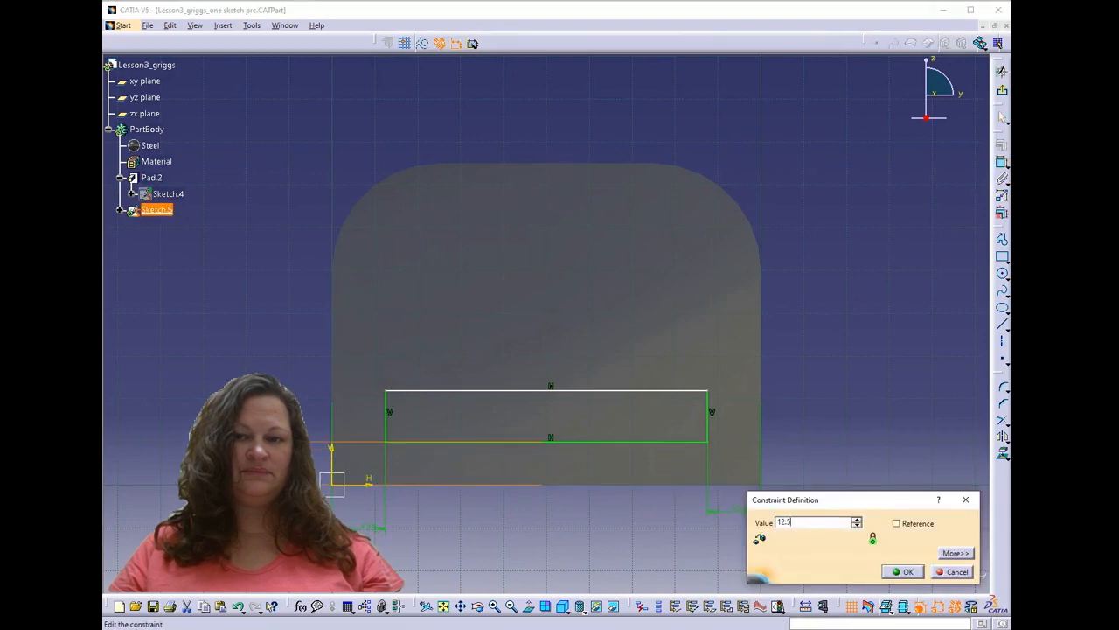
key("Return")
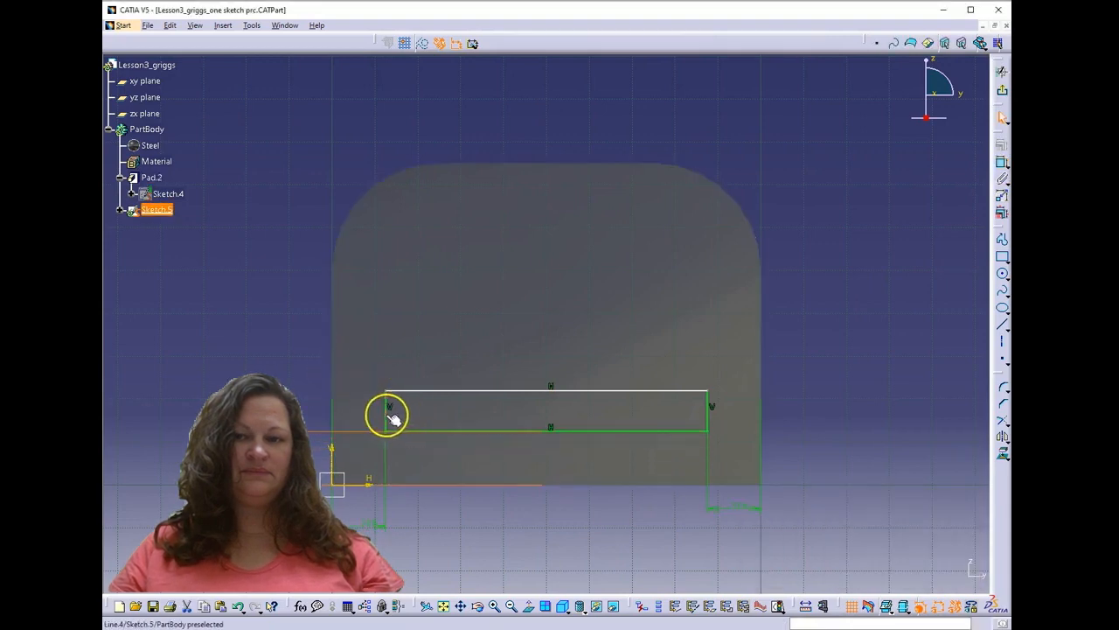
Constrain the rectangle's height to 20 mm and exit the sketch
left_click(999, 163)
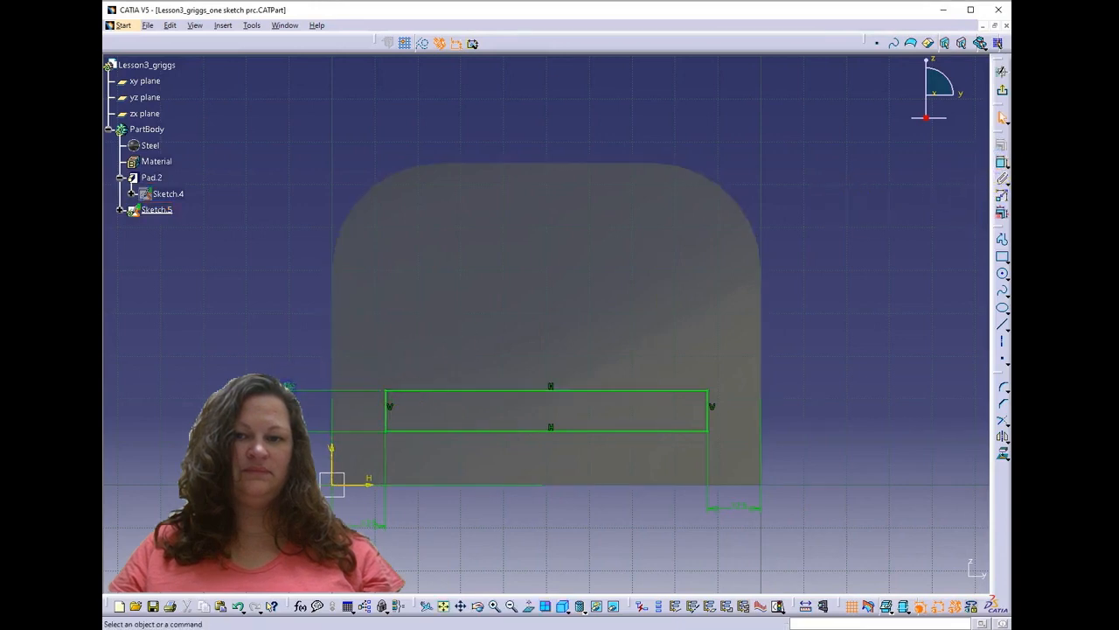
double_click(286, 386)
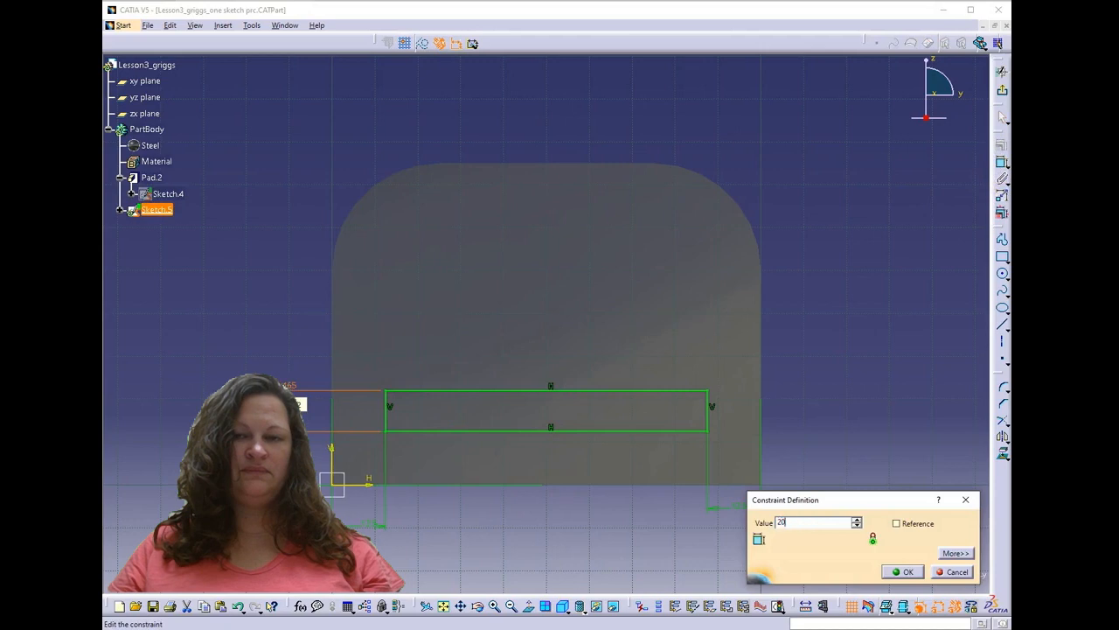
key("Return")
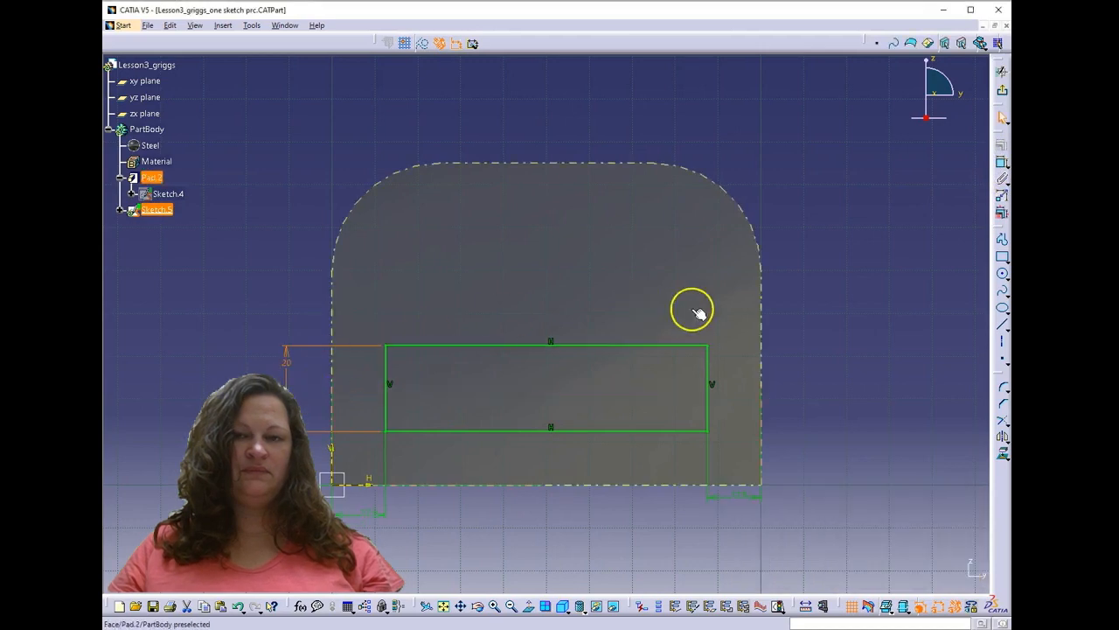
left_click(1002, 90)
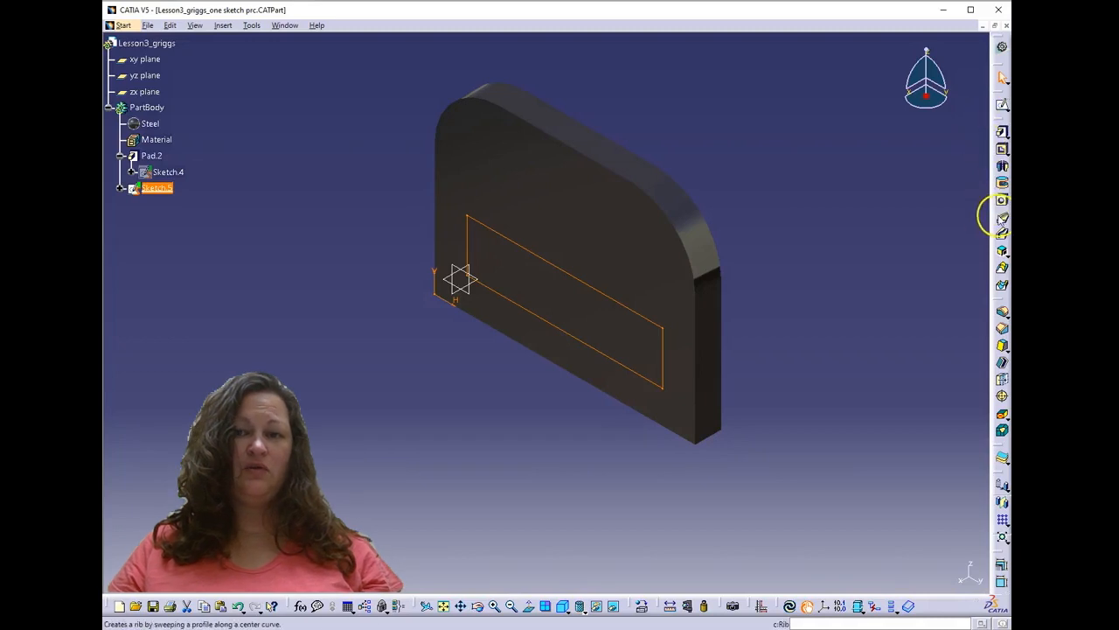
Cut the rectangle through the plate as a pocket with the limit type Up to next
left_click(1002, 149)
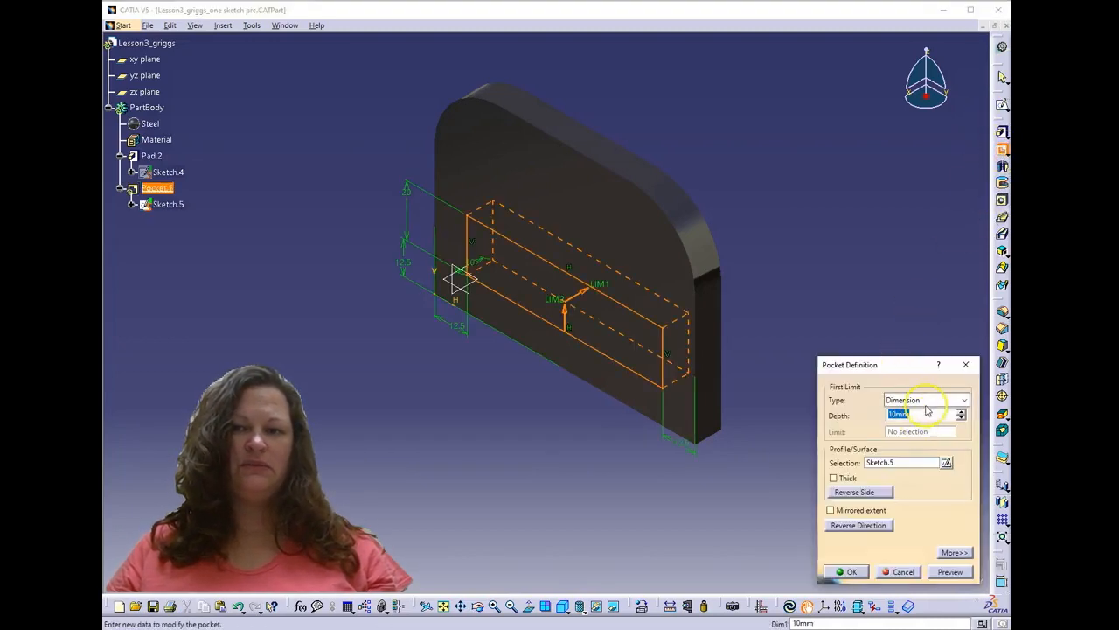
left_click(933, 402)
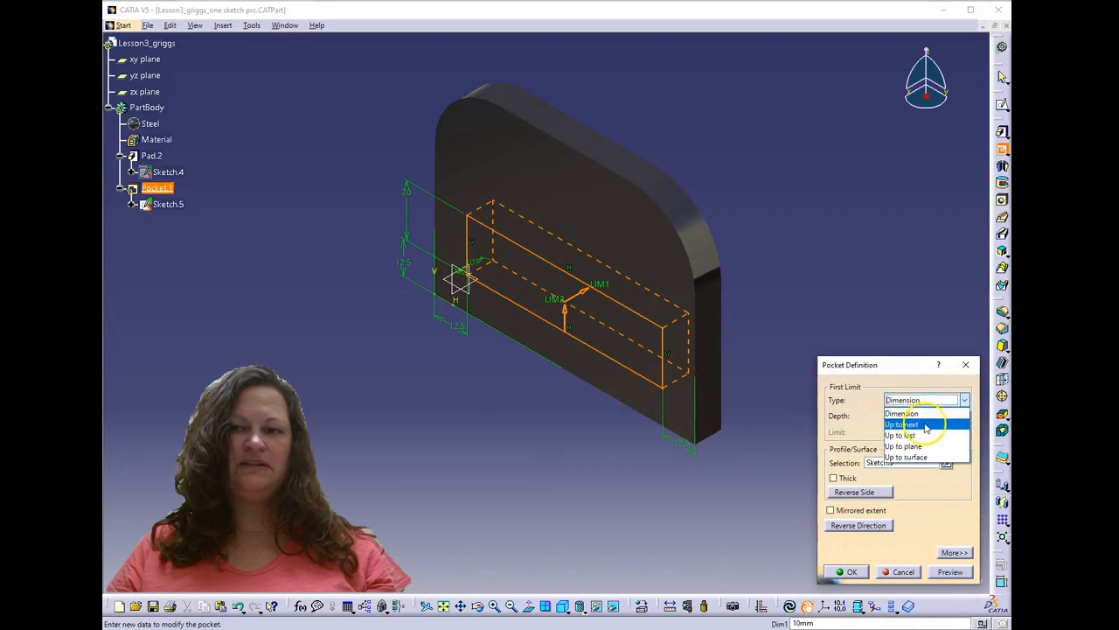
left_click(926, 425)
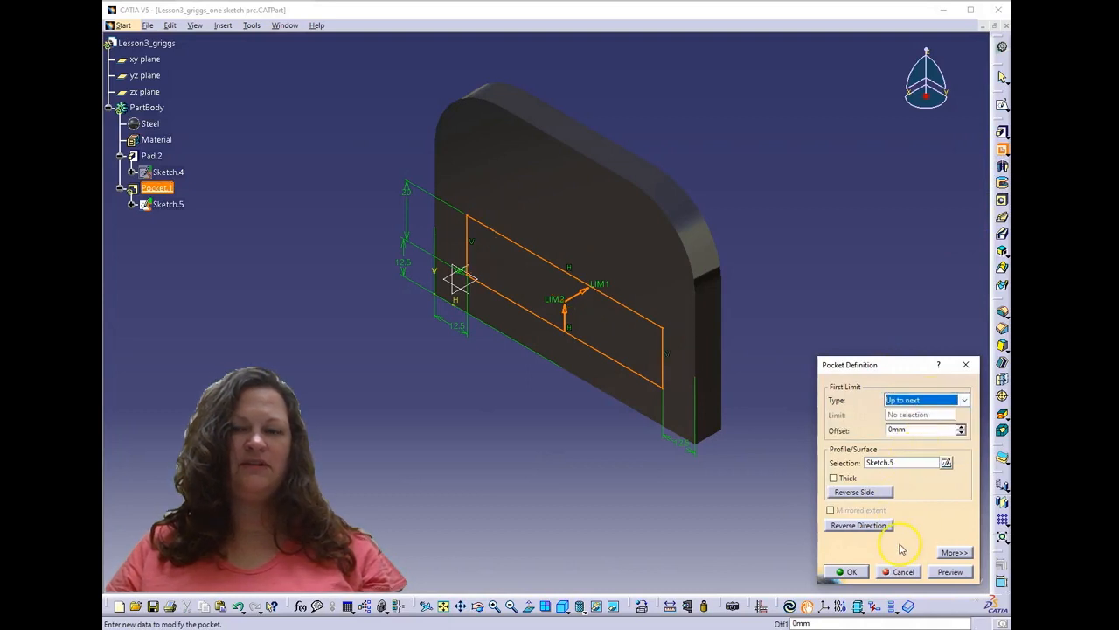
left_click(952, 572)
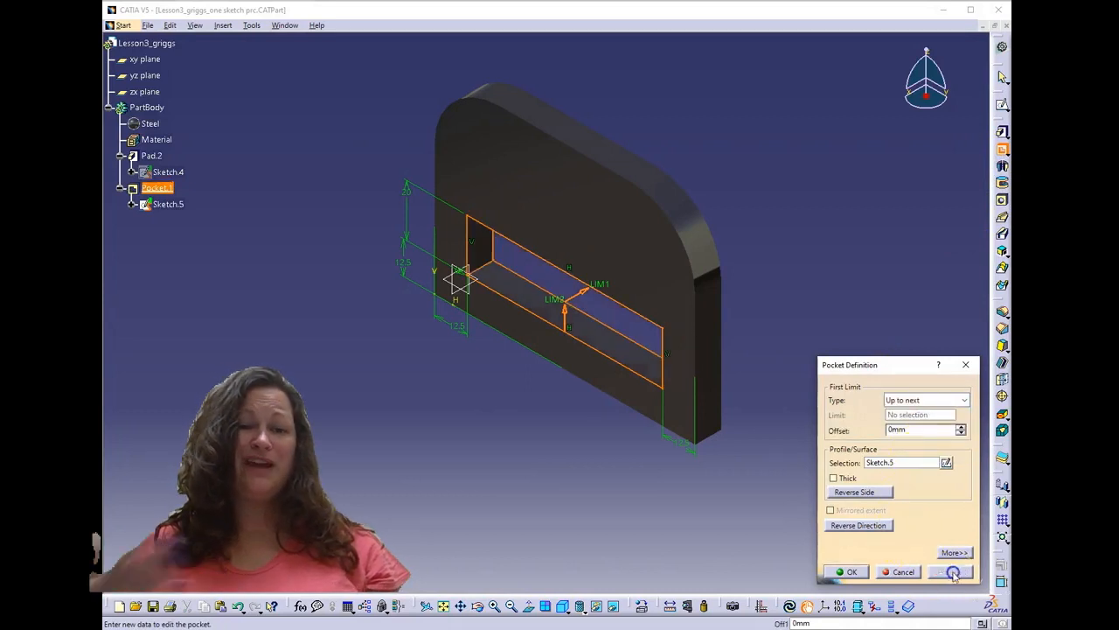
left_click(846, 572)
Start a sketch on the plate's front face and draw a circle about 20 mm in diameter near the upper-right rounded corner
left_click(643, 235)
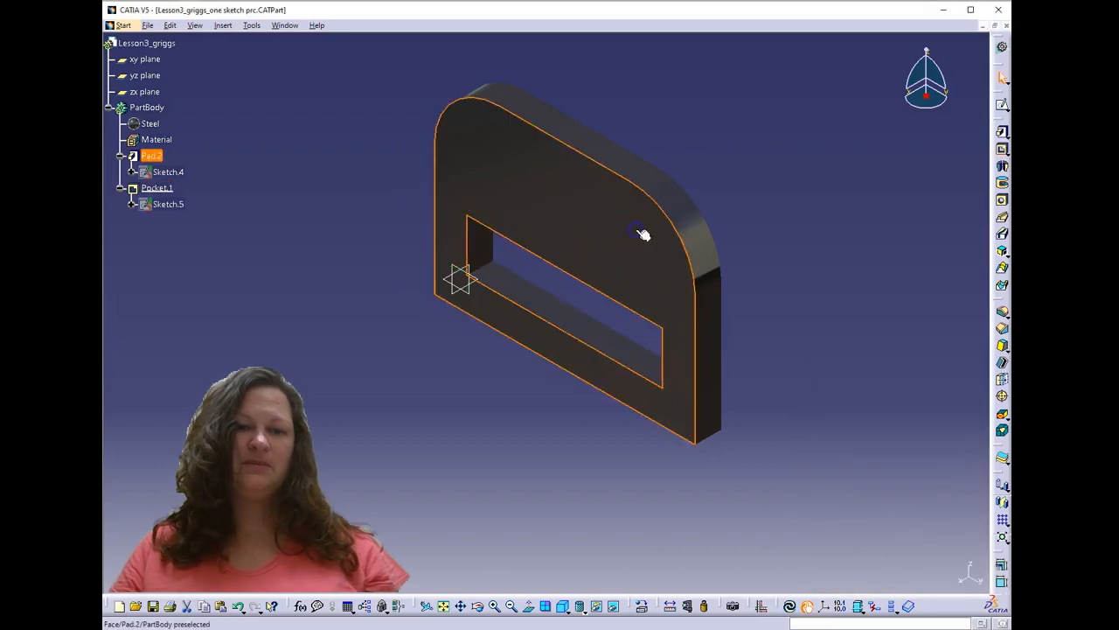
left_click(1002, 104)
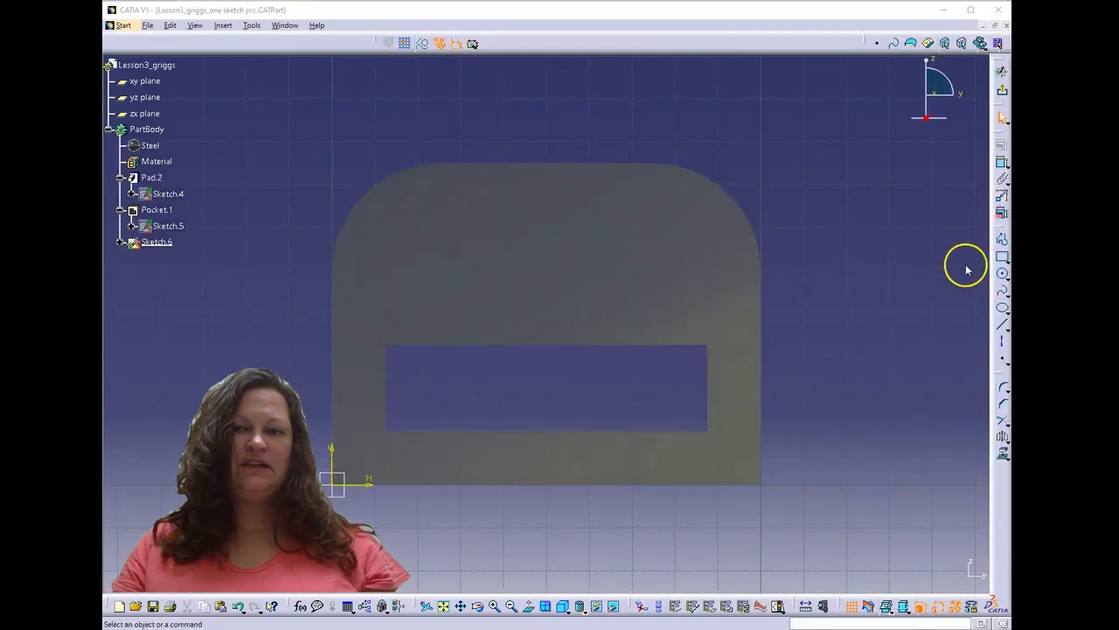
left_click(1002, 274)
left_click(658, 255)
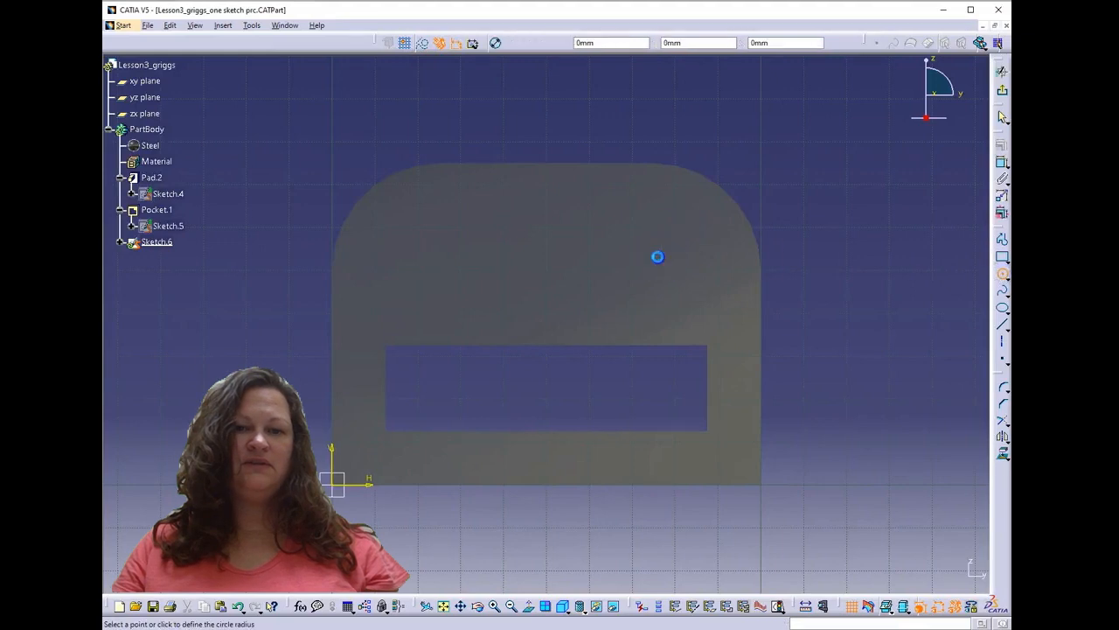
left_click(700, 234)
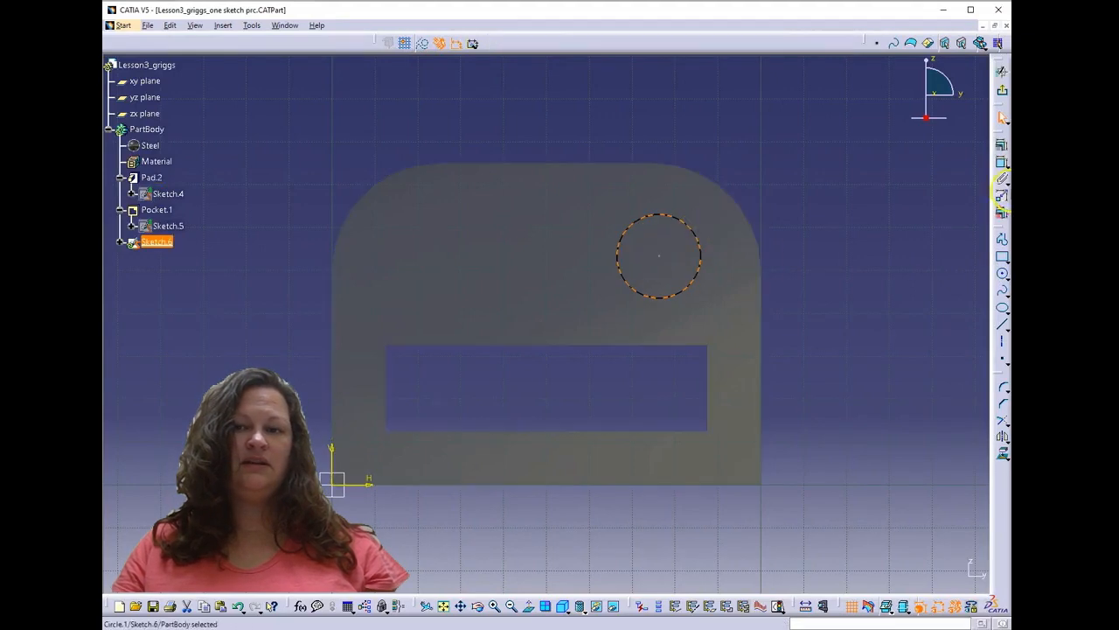
Constrain the circle's diameter to 25 mm
left_click(1003, 162)
left_click(756, 155)
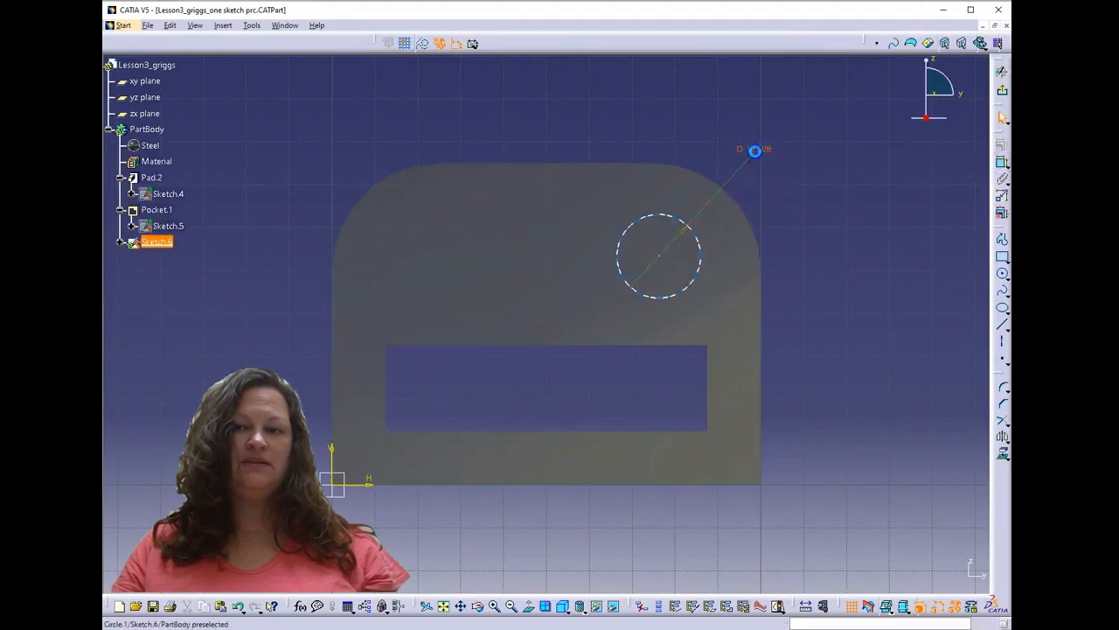
double_click(758, 149)
type("4")
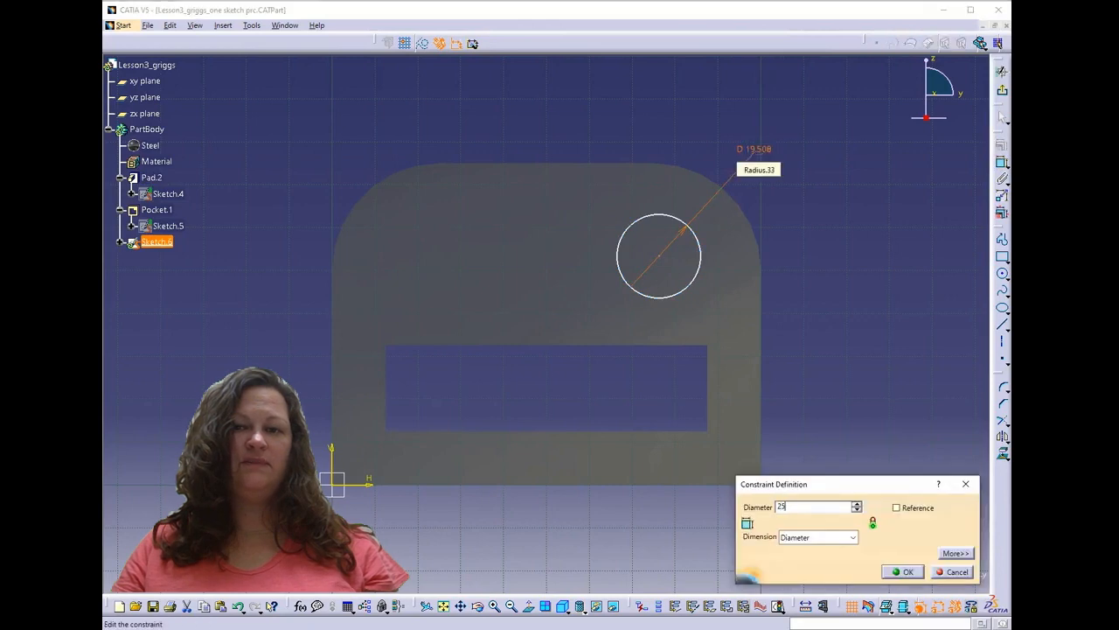
key("Return")
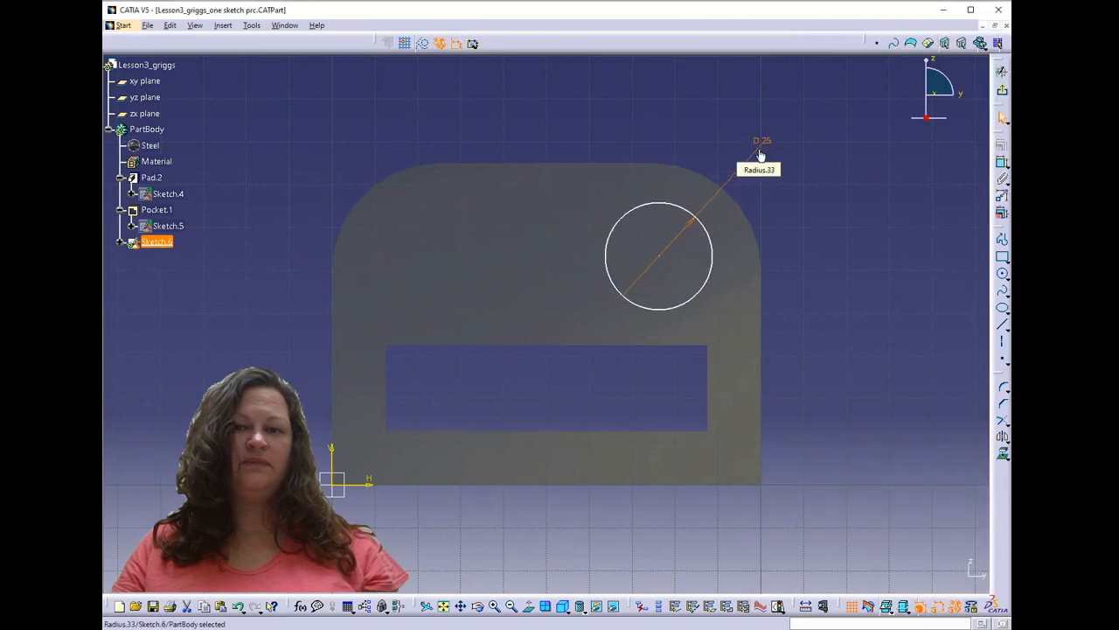
Constrain the circle to be concentric with the plate's upper-right rounded corner
left_click(715, 240)
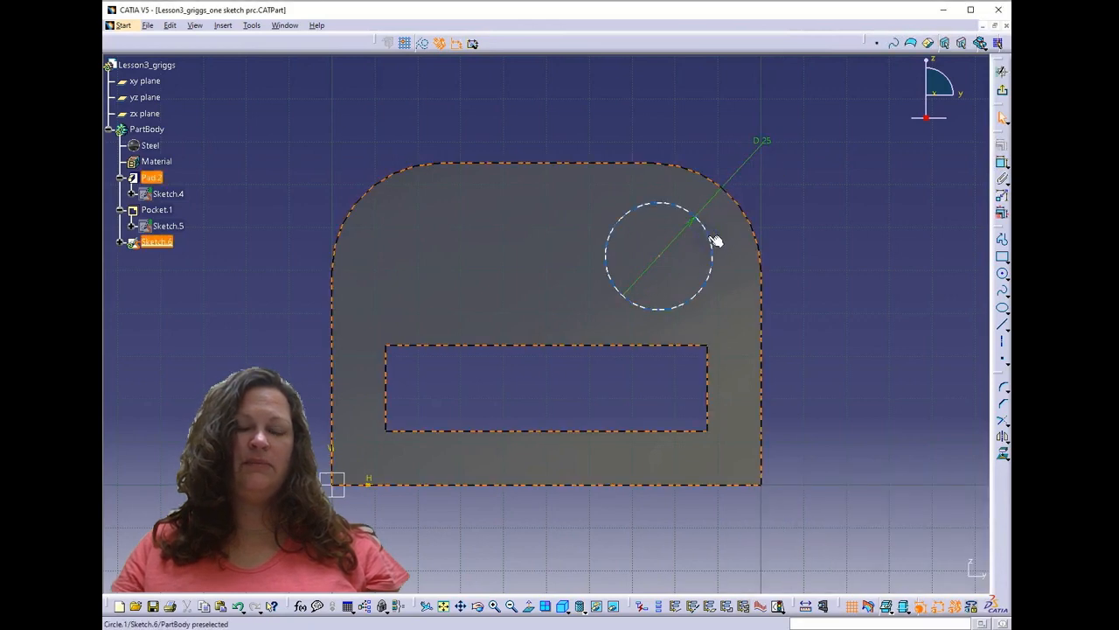
left_click(743, 201, "ctrl")
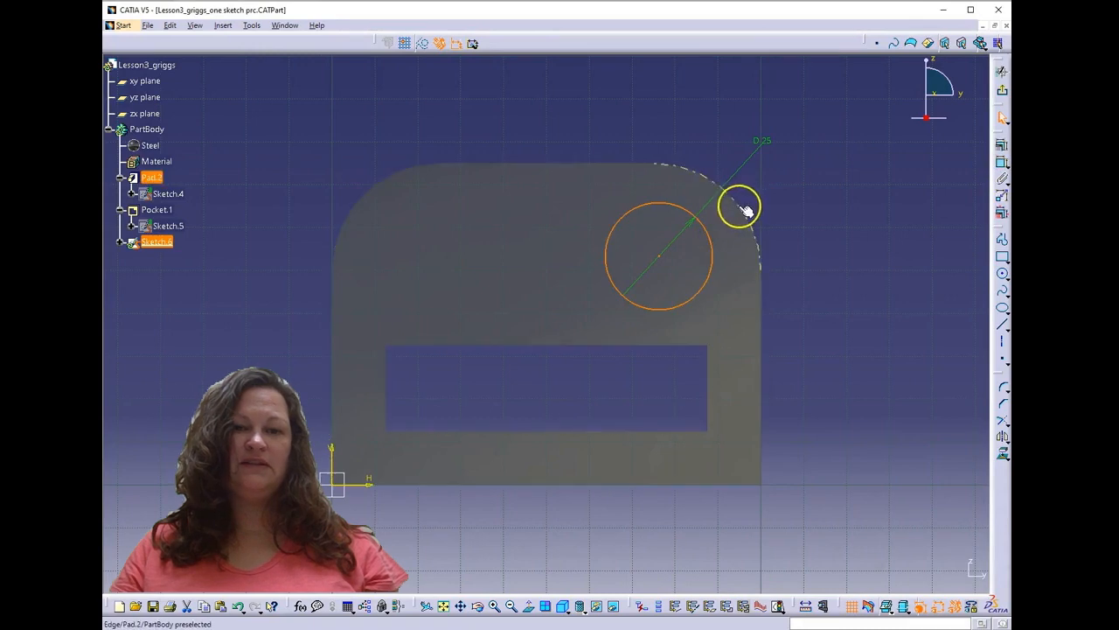
left_click(1001, 146)
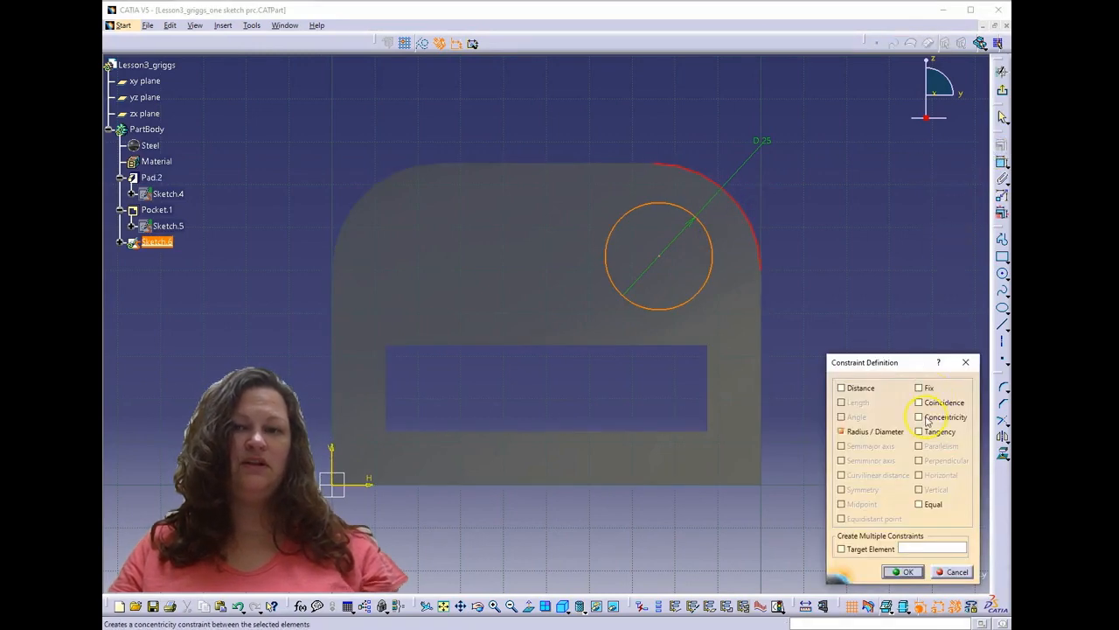
left_click(927, 419)
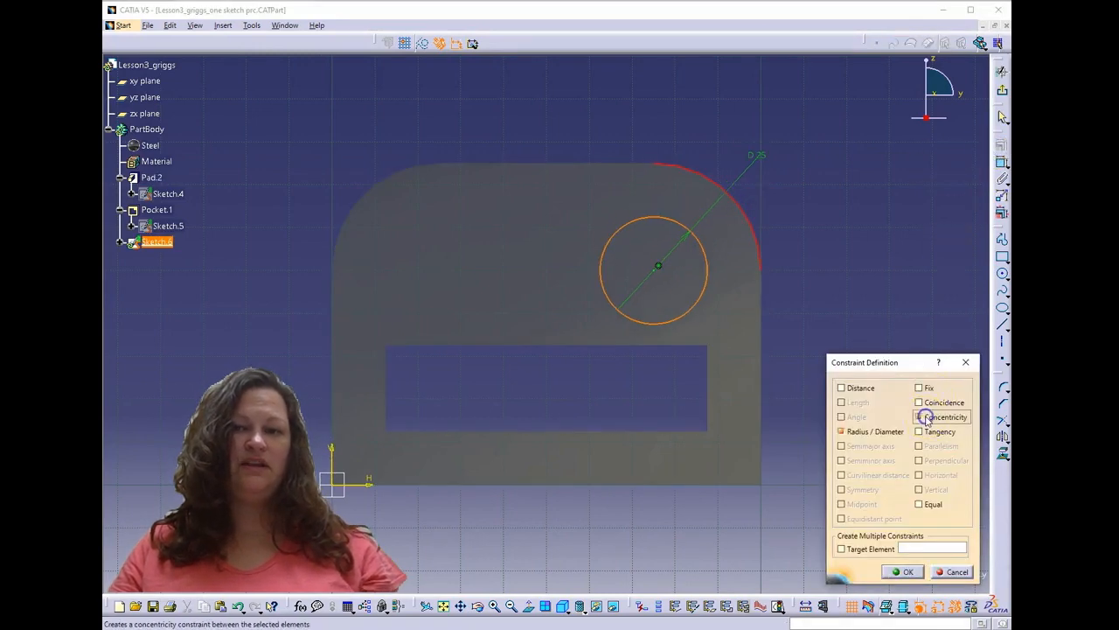
left_click(908, 573)
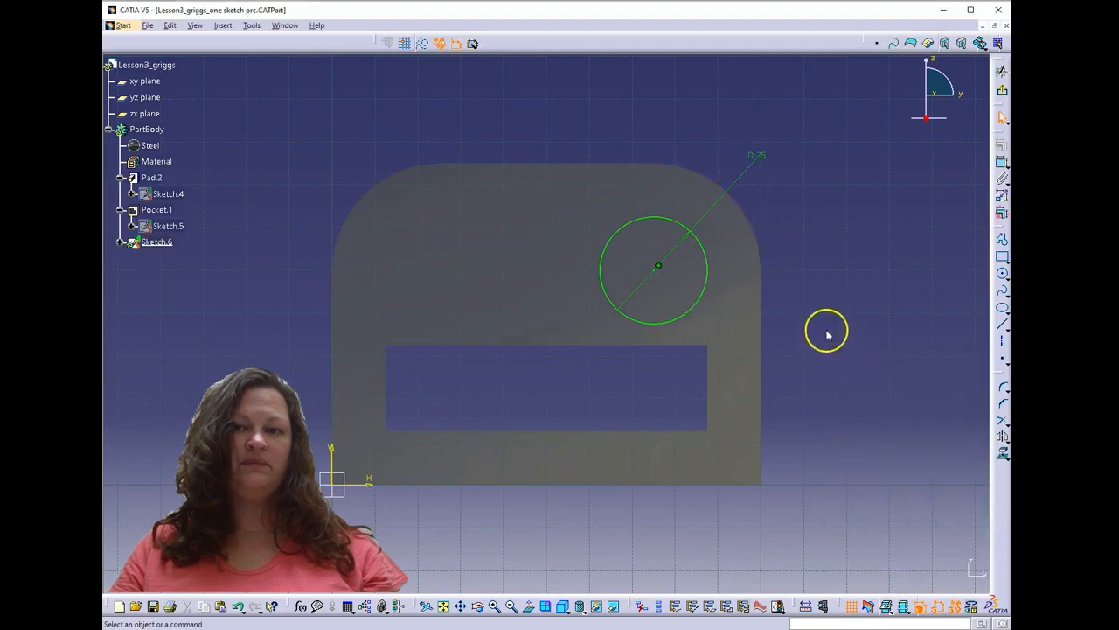
Draw a second circle about 27 mm in diameter near the plate's upper-left rounded corner
left_click(1003, 274)
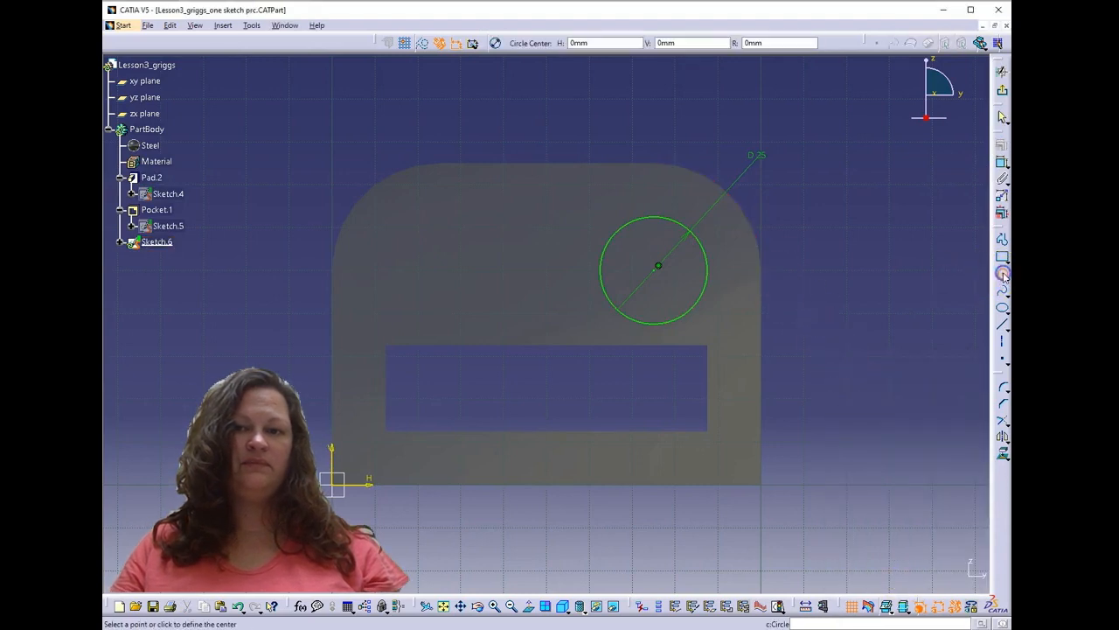
left_click(456, 267)
left_click(405, 242)
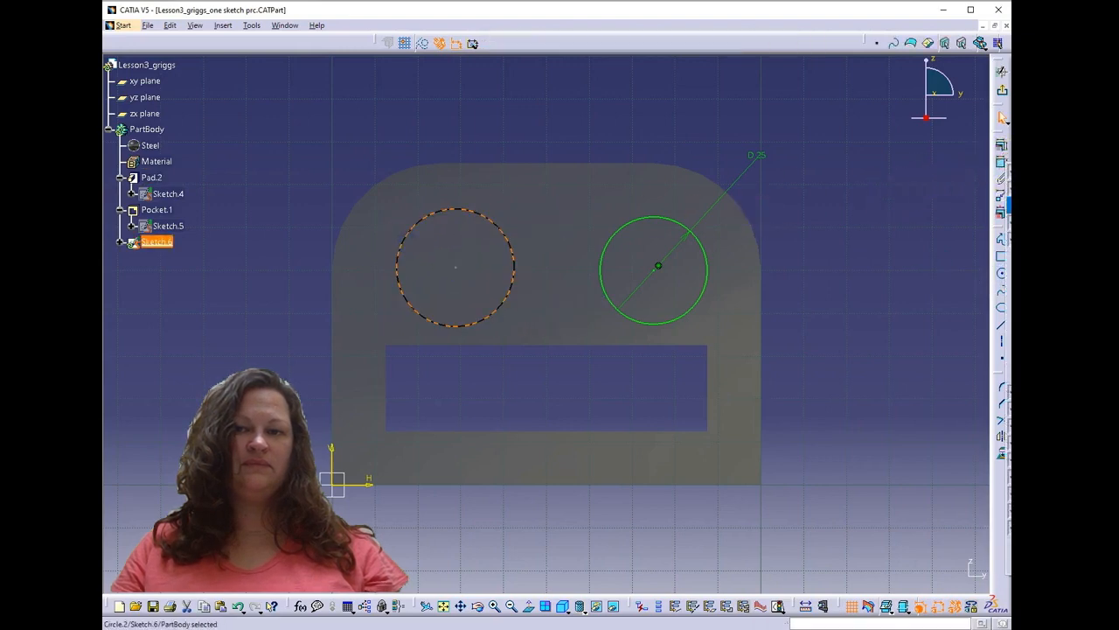
Constrain the second circle's diameter to 25 mm
left_click(1004, 202)
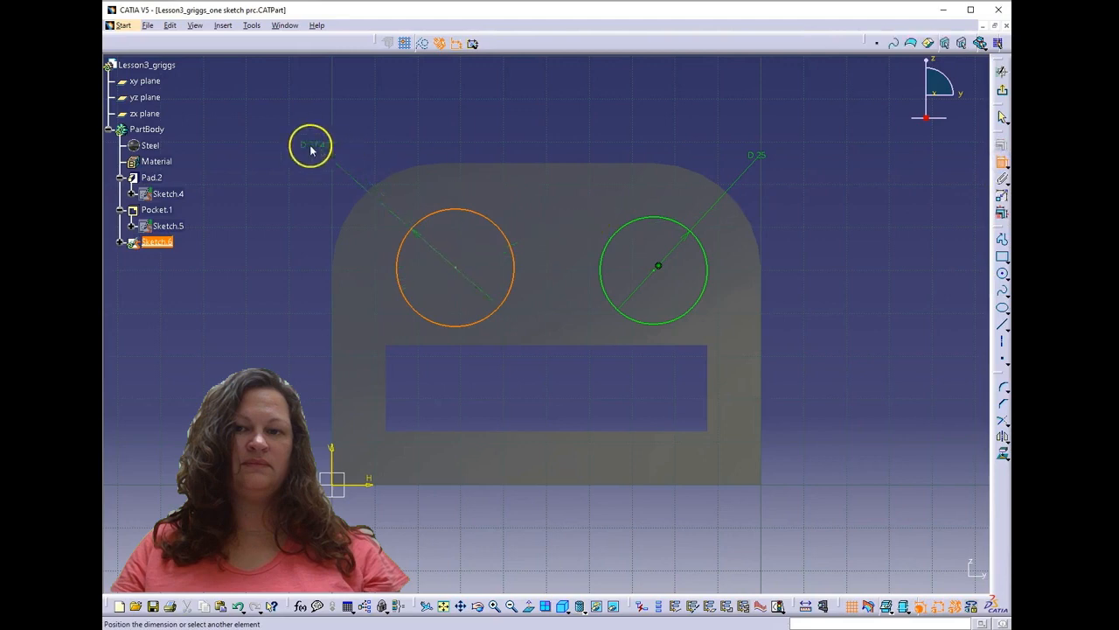
left_click(333, 160)
double_click(334, 160)
type("25")
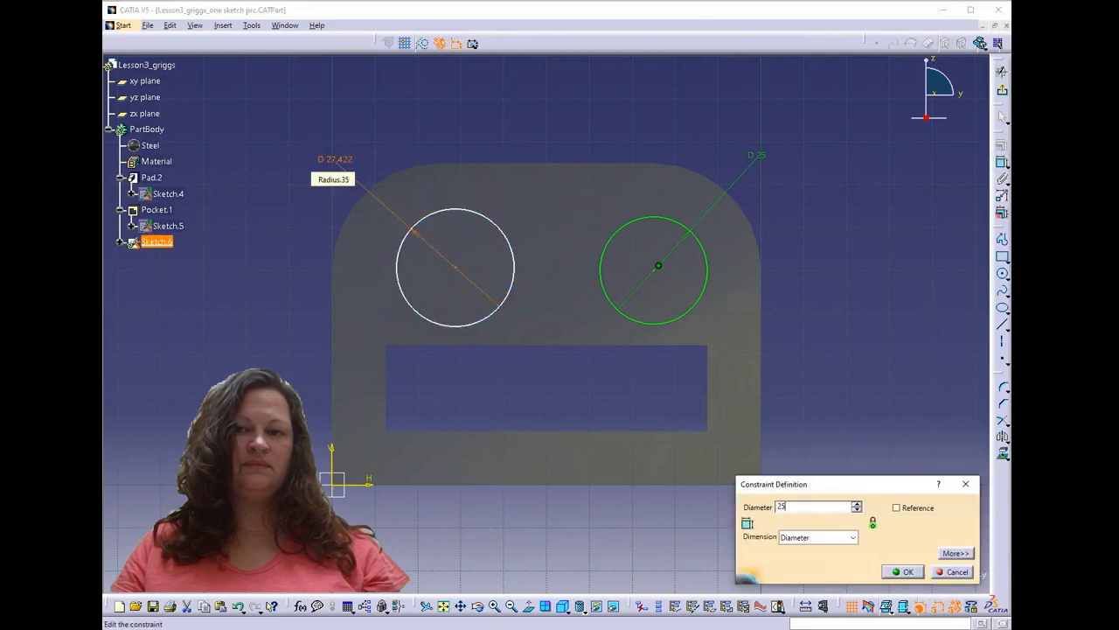
key("Return")
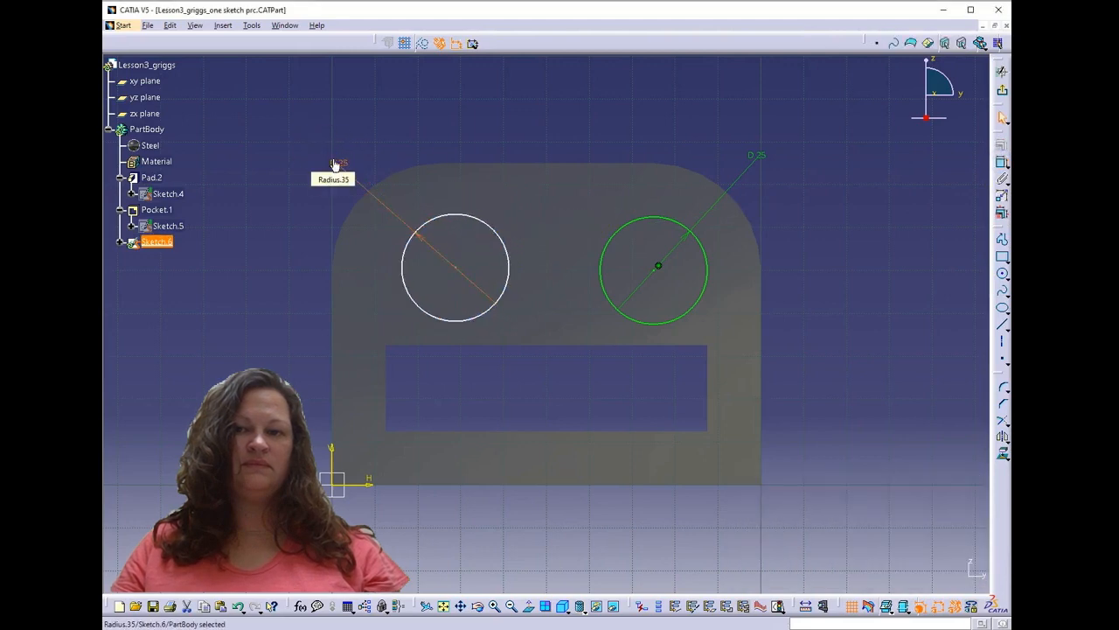
Make the second circle concentric with the plate's upper-left rounded corner
left_click(439, 218)
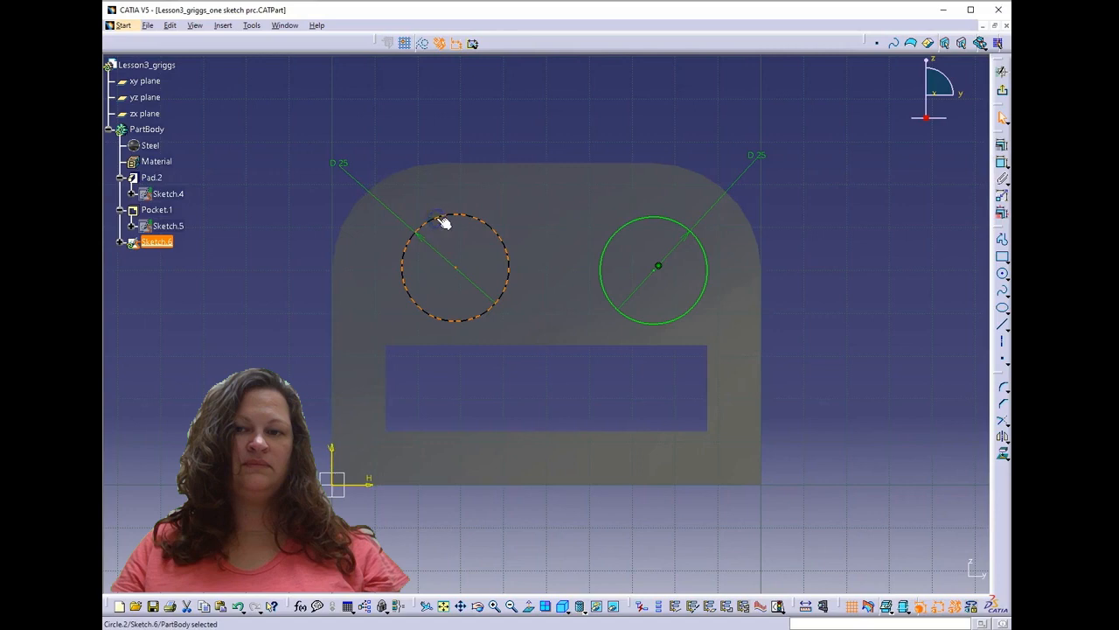
left_click(383, 178)
left_click(1001, 142)
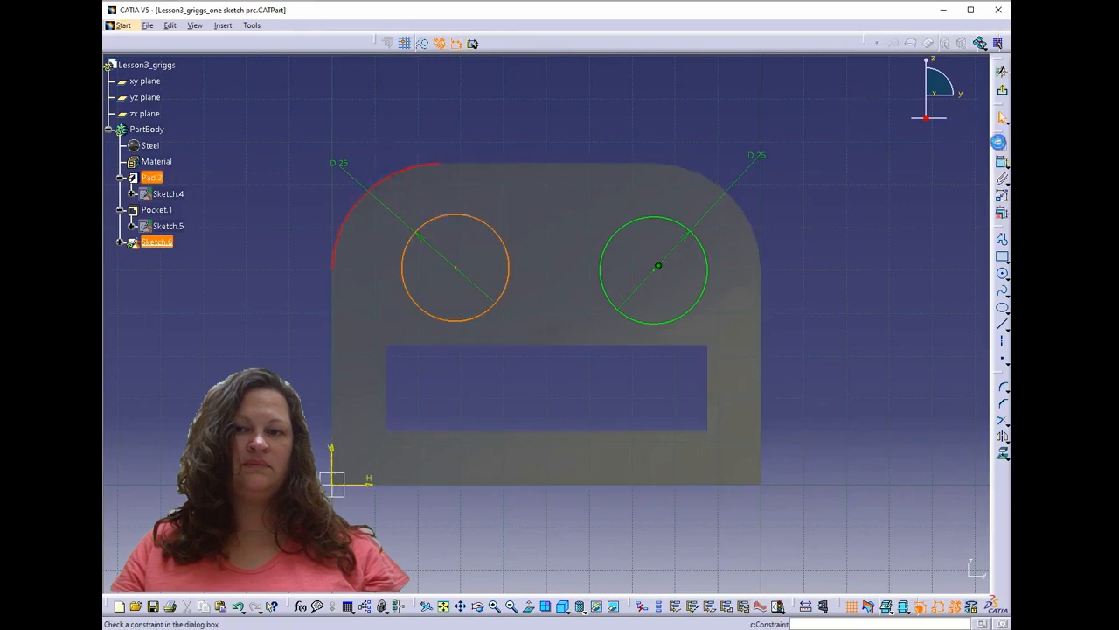
left_click(918, 416)
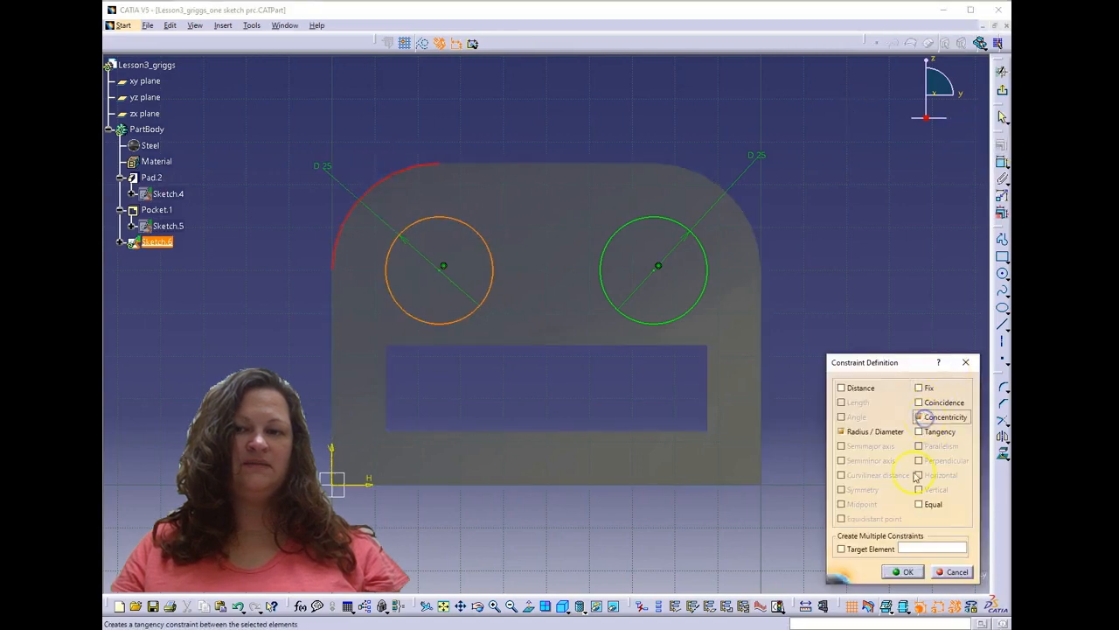
left_click(901, 573)
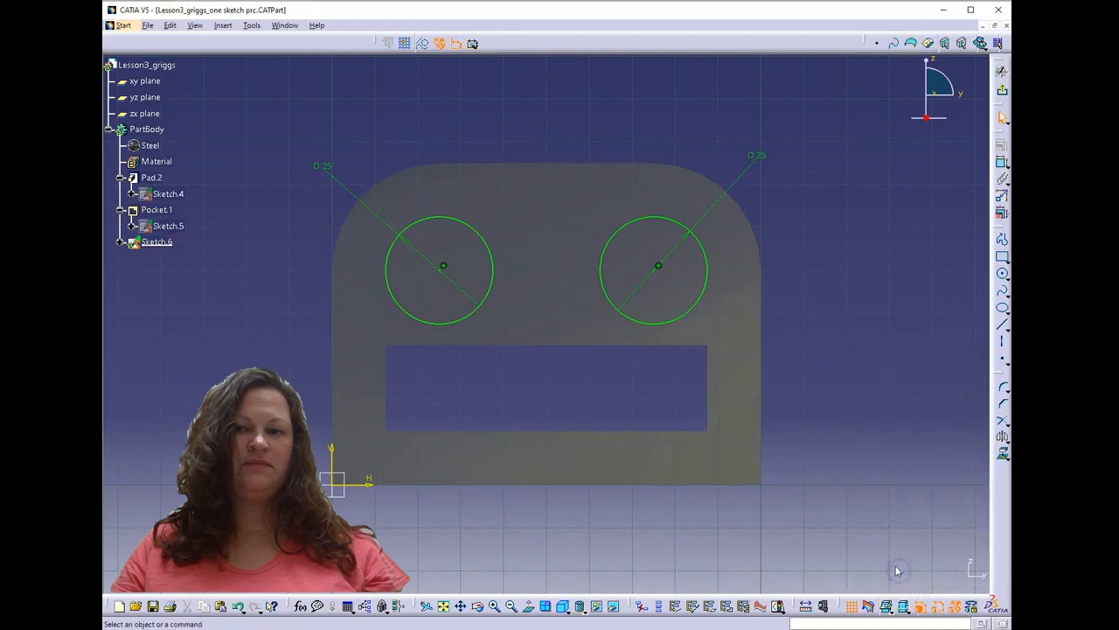
Exit the sketch and cut both circles as a pocket with the limit type Dimension and a depth of 10 mm
left_click(1003, 90)
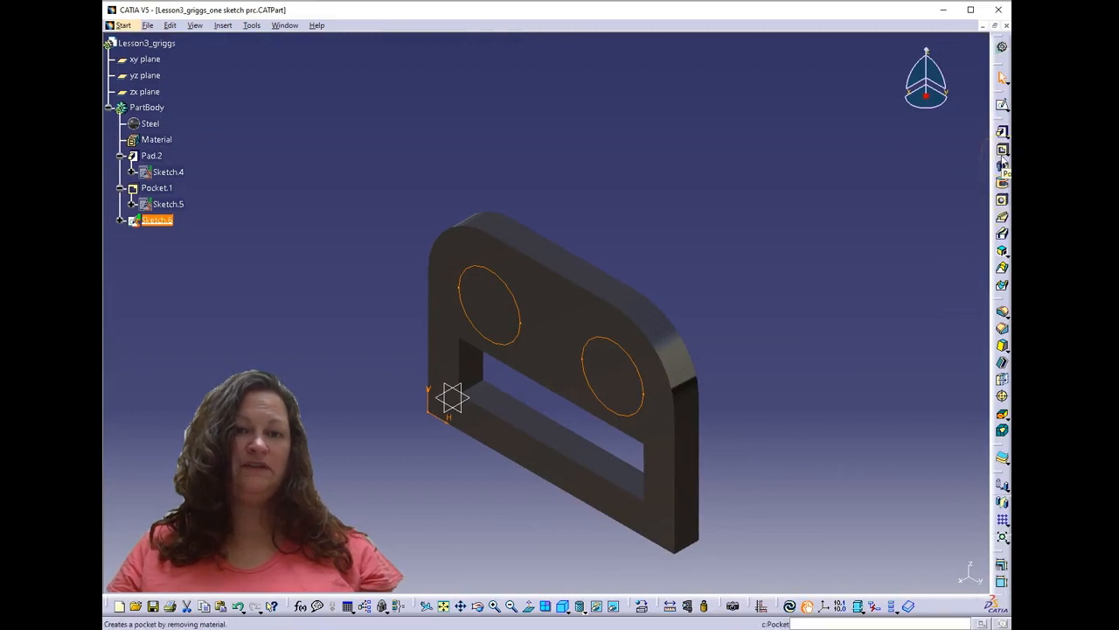
left_click(1003, 165)
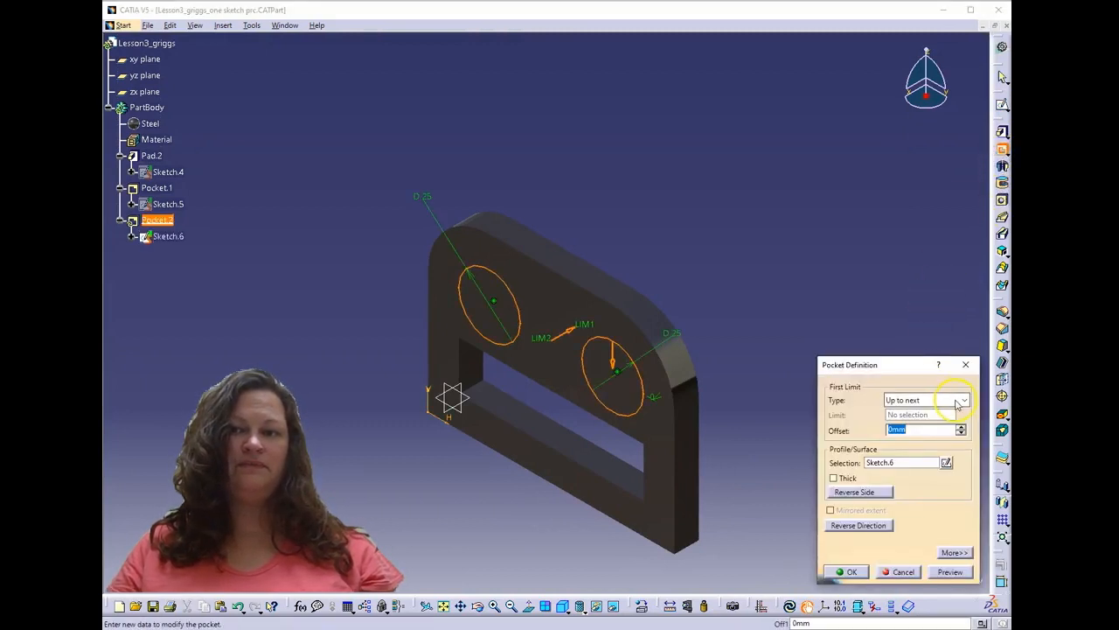
left_click(962, 400)
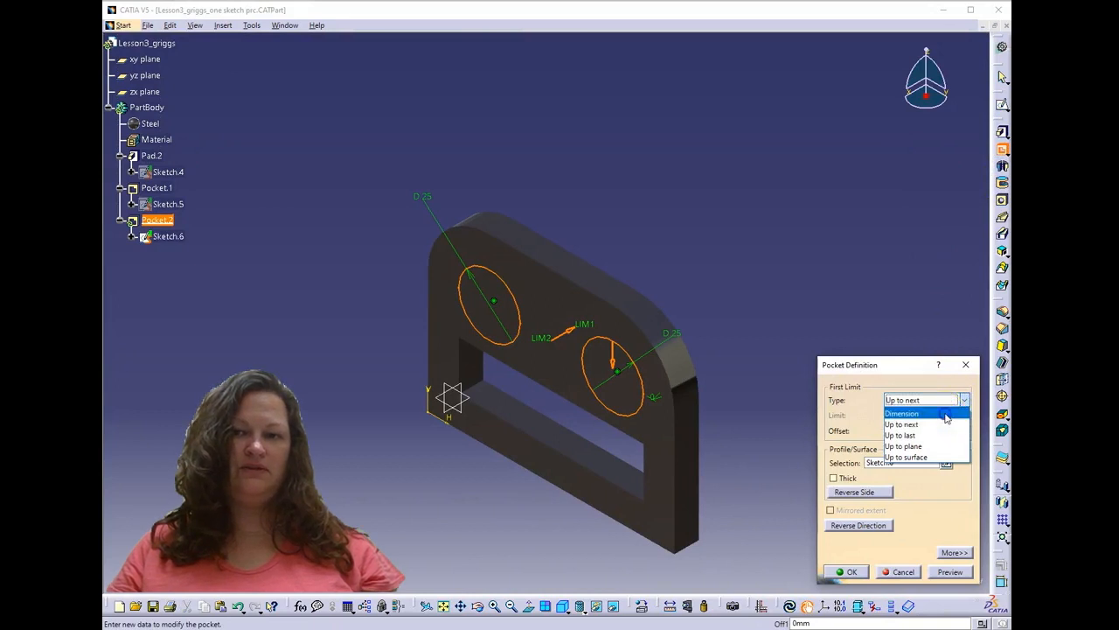
left_click(945, 416)
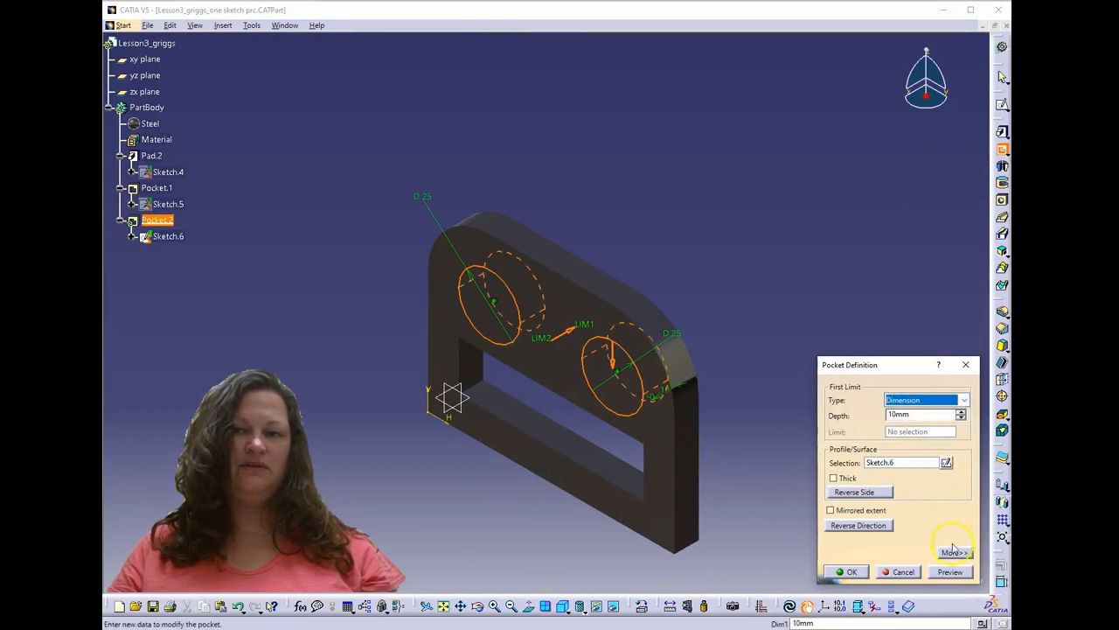
left_click(954, 573)
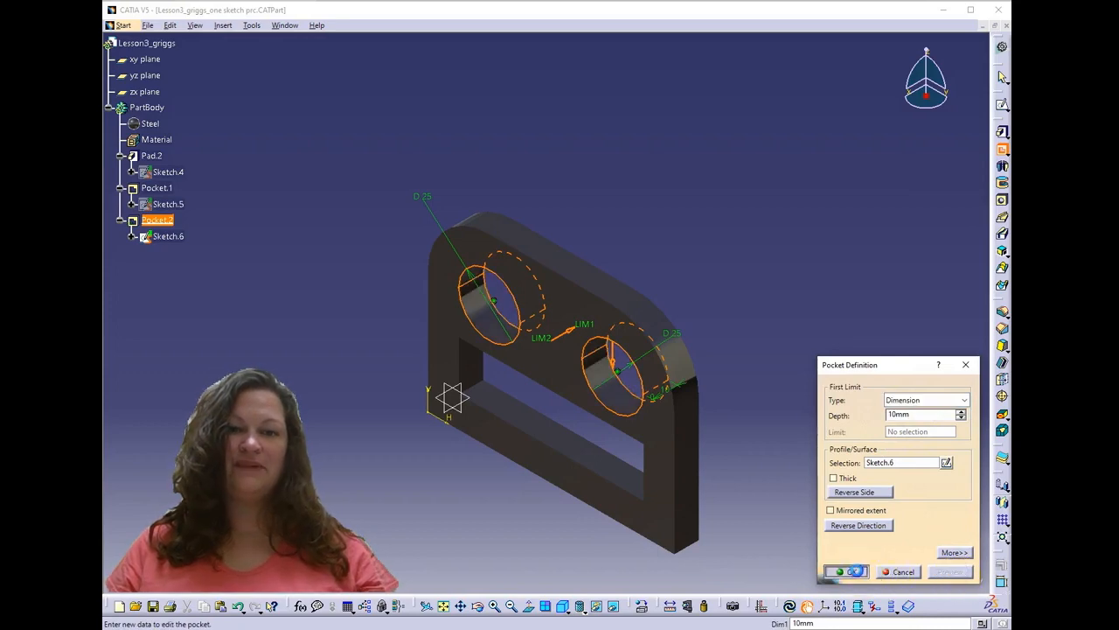
left_click(854, 571)
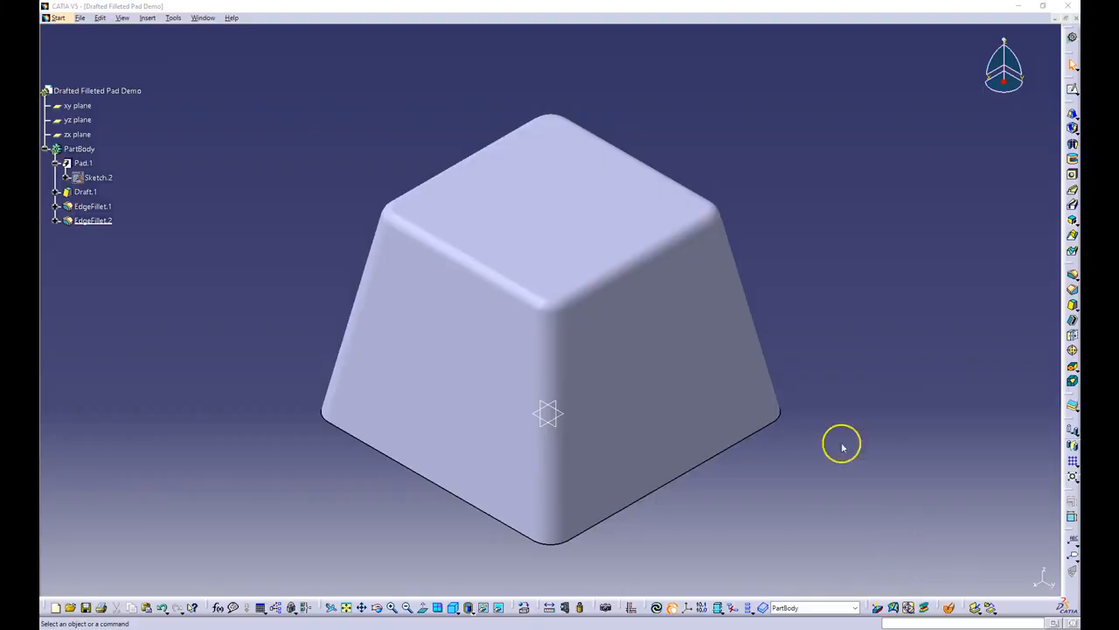
Start a sketch on the drafted pad's top face and draw a centered rectangle about 59 mm high from the origin
left_click(580, 210)
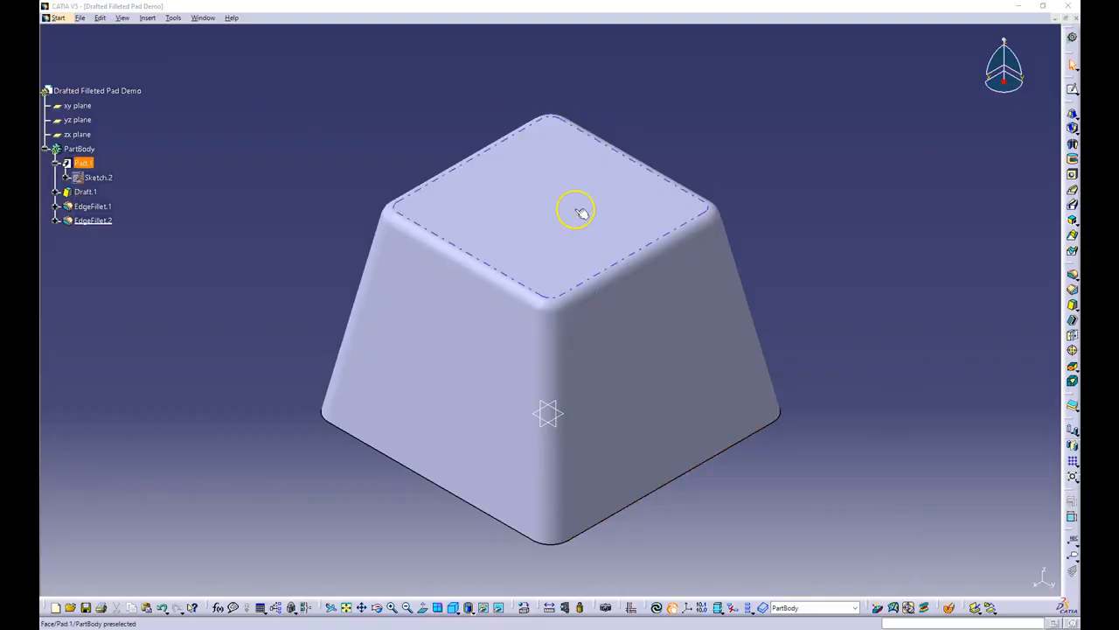
left_click(1073, 88)
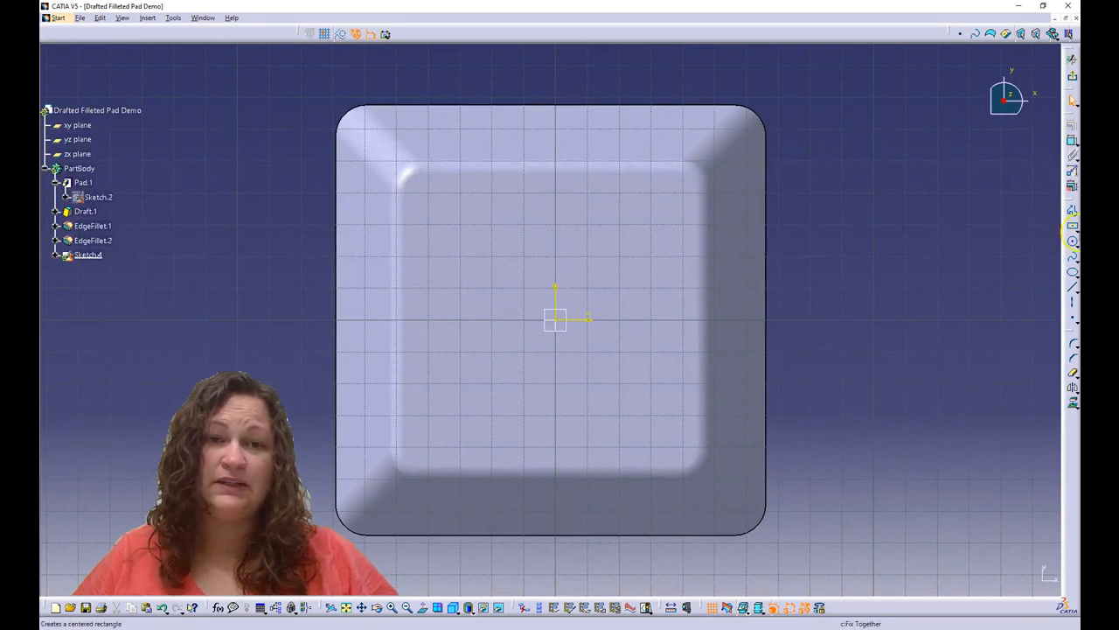
left_click(1072, 227)
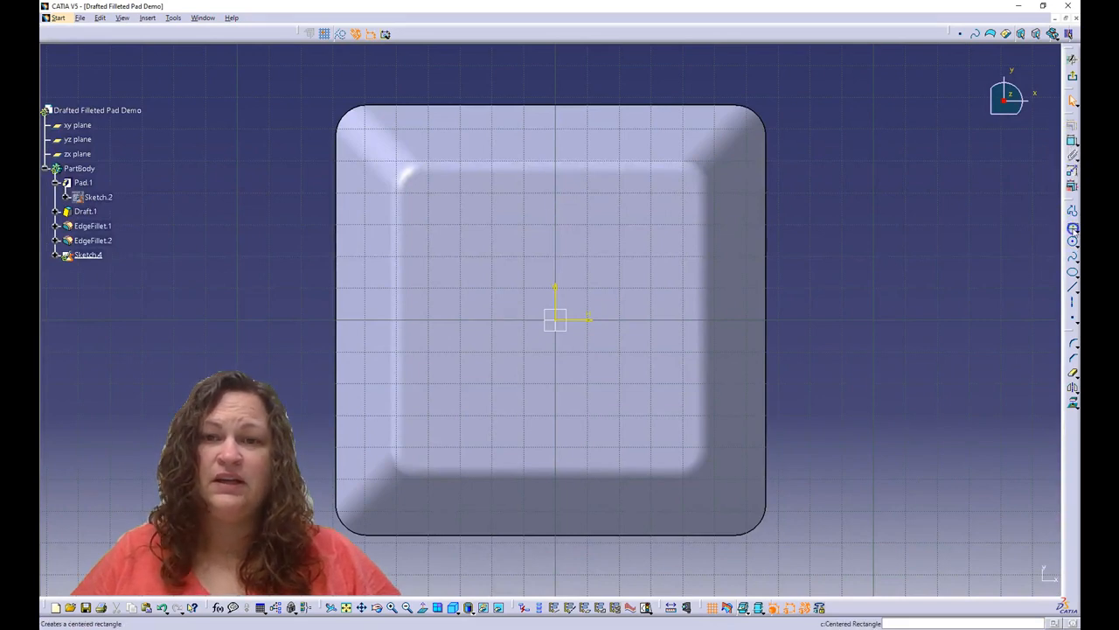
left_click(560, 319)
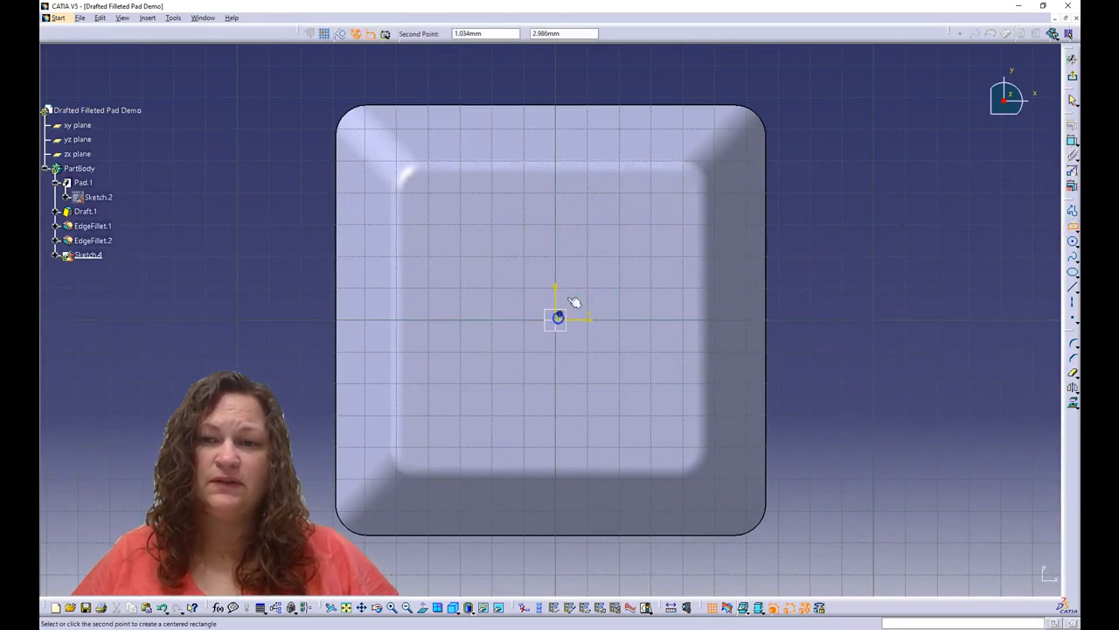
left_click(644, 224)
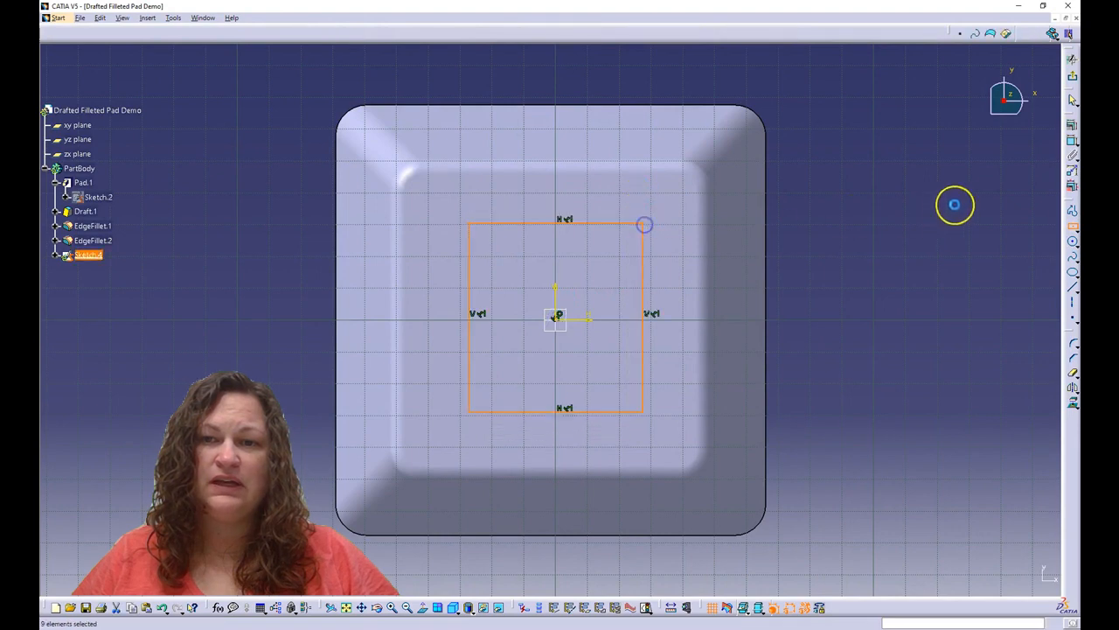
Constrain the height of the centered rectangle on the pad's top face to 80 mm
left_click(1072, 142)
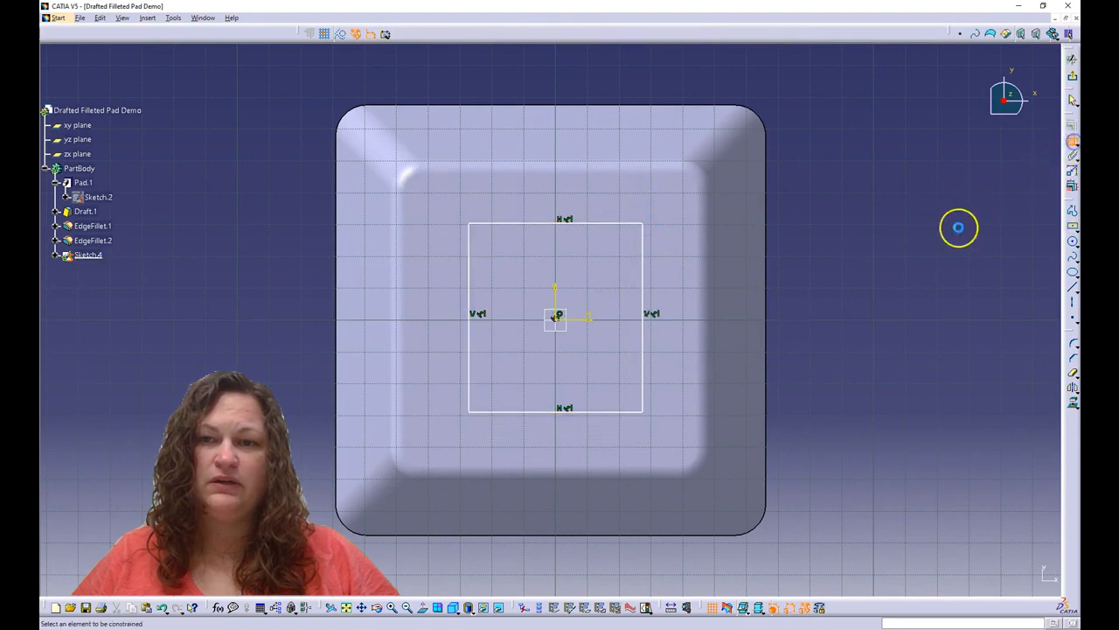
left_click(642, 287)
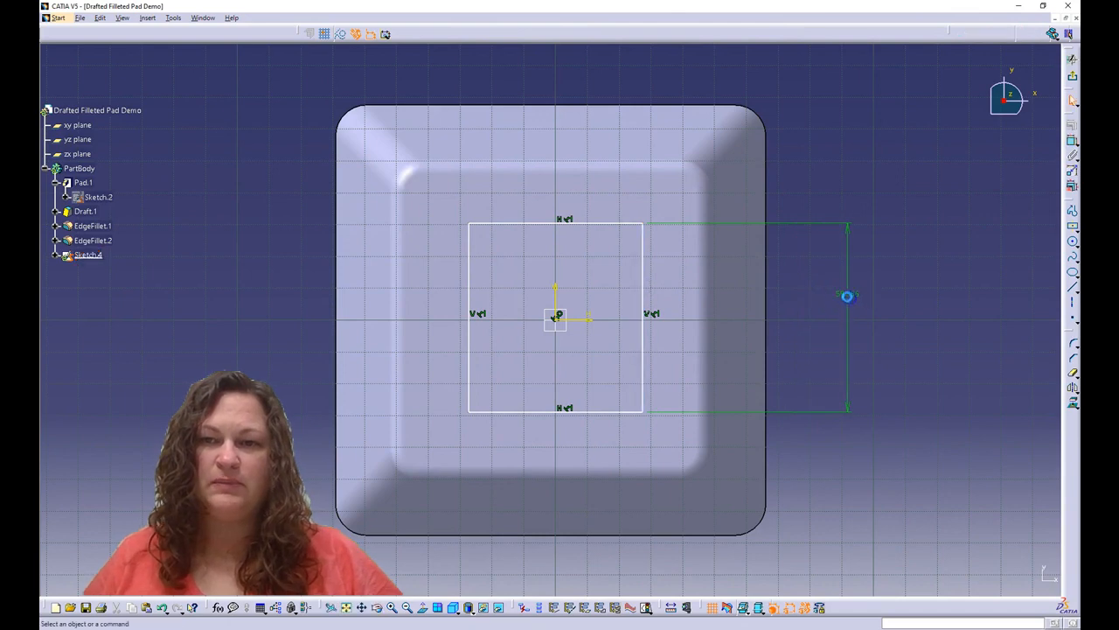
left_click(847, 295)
double_click(847, 292)
type("8")
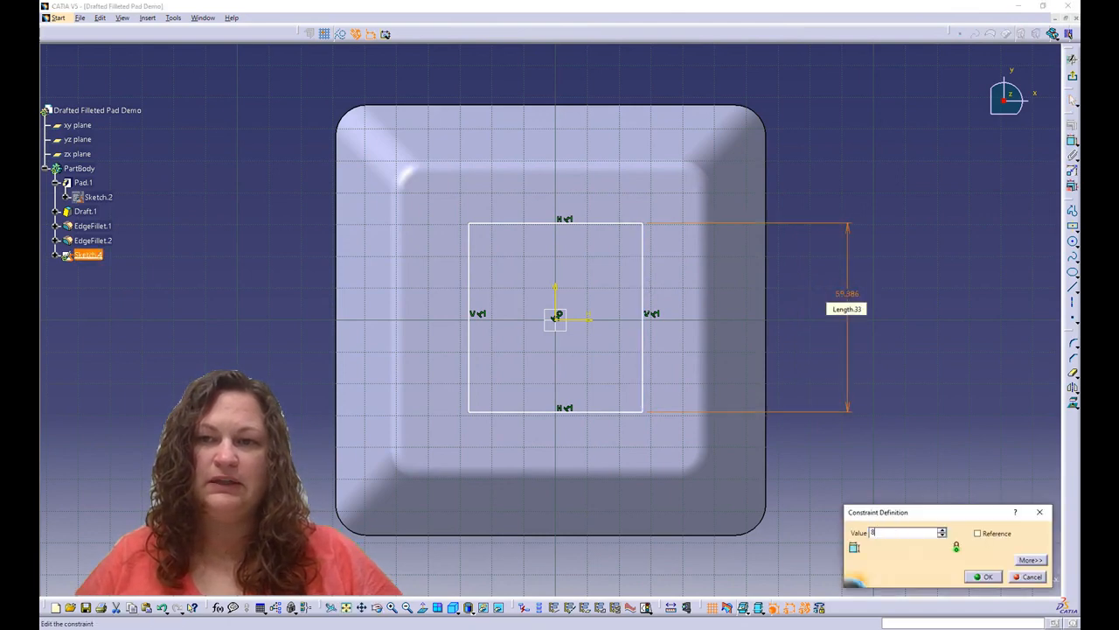
type("0")
left_click(979, 576)
Constrain the rectangle's width to 80 mm with the dimension placed above the part
left_click(612, 200)
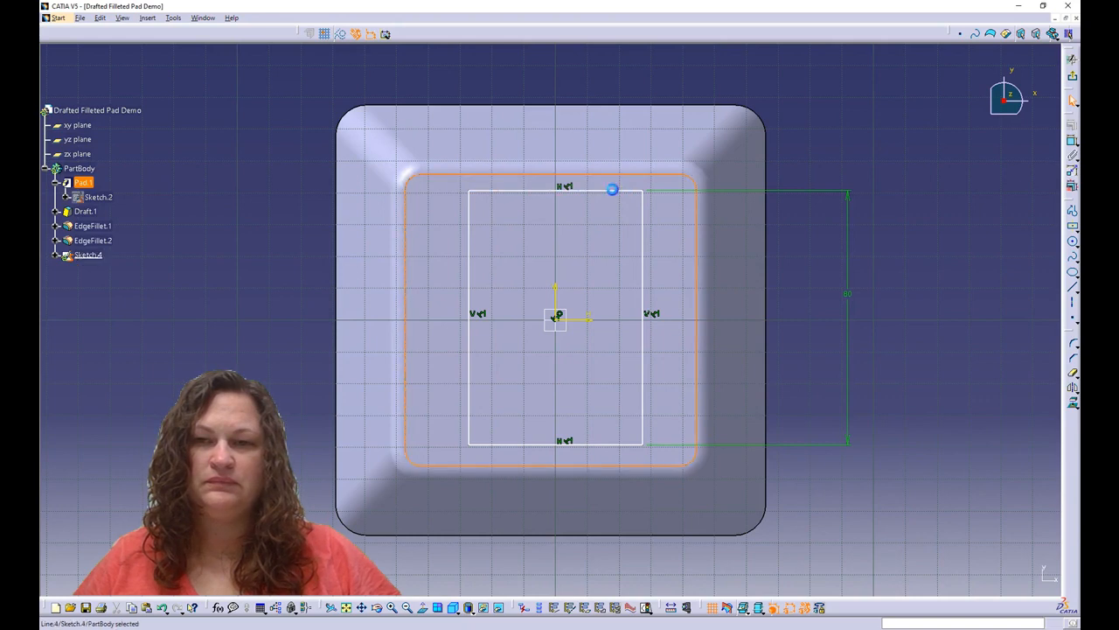
left_click_drag(612, 189, 614, 98)
left_click(1072, 141)
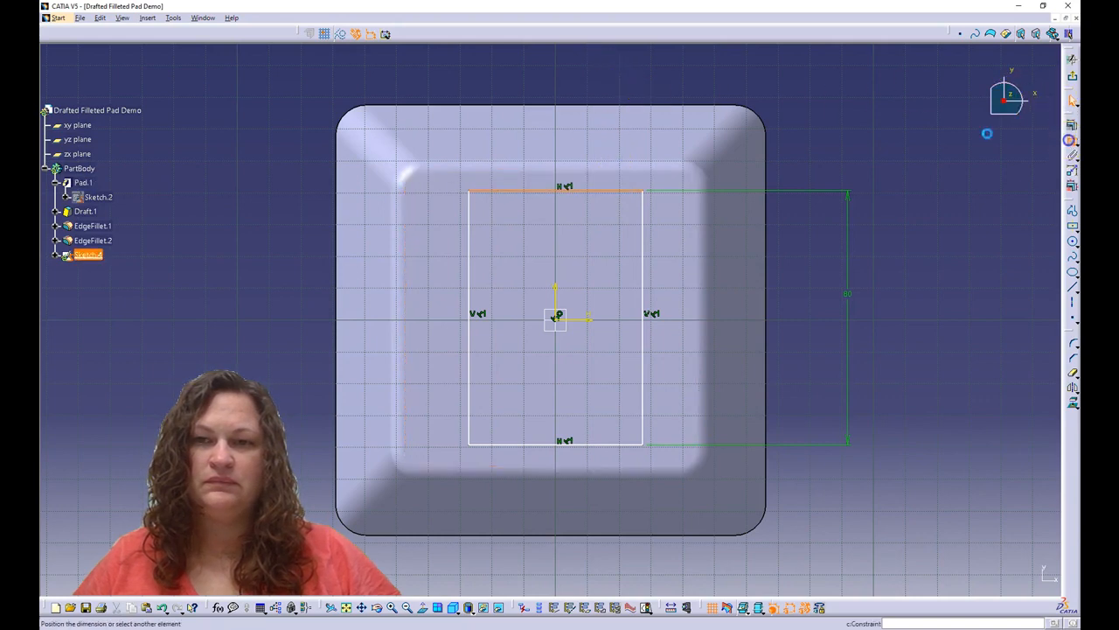
left_click(597, 79)
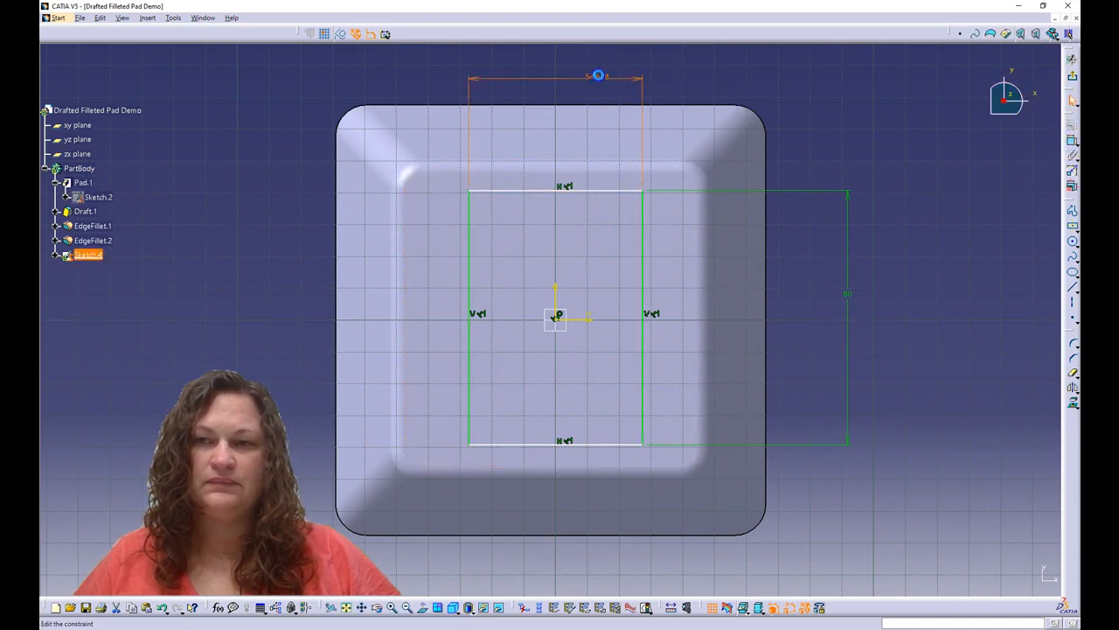
double_click(597, 76)
key("Return")
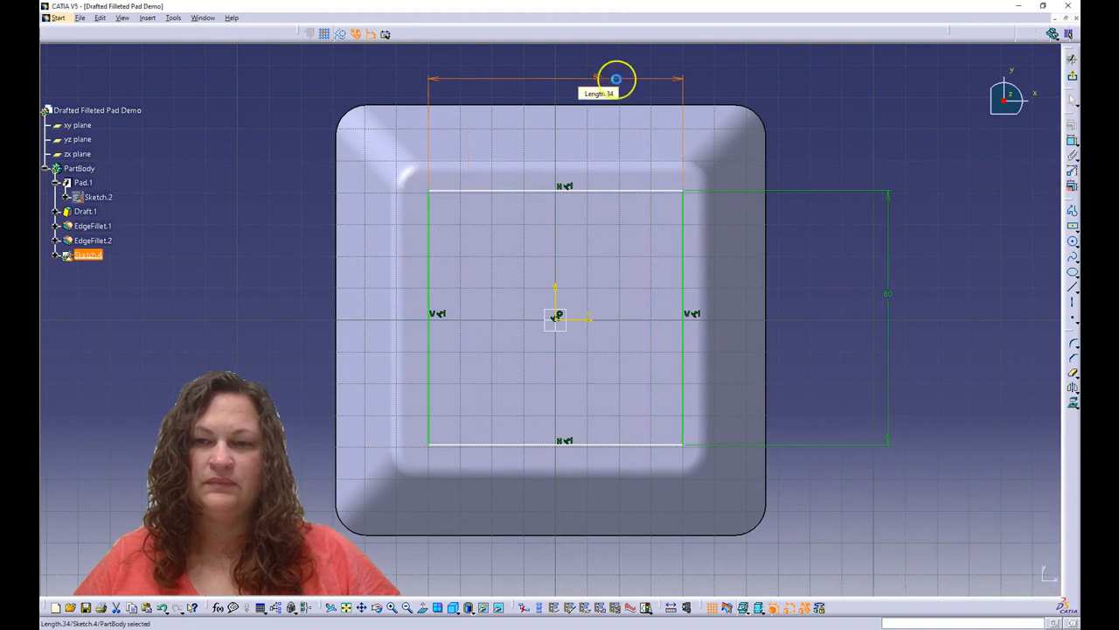
left_click(792, 284)
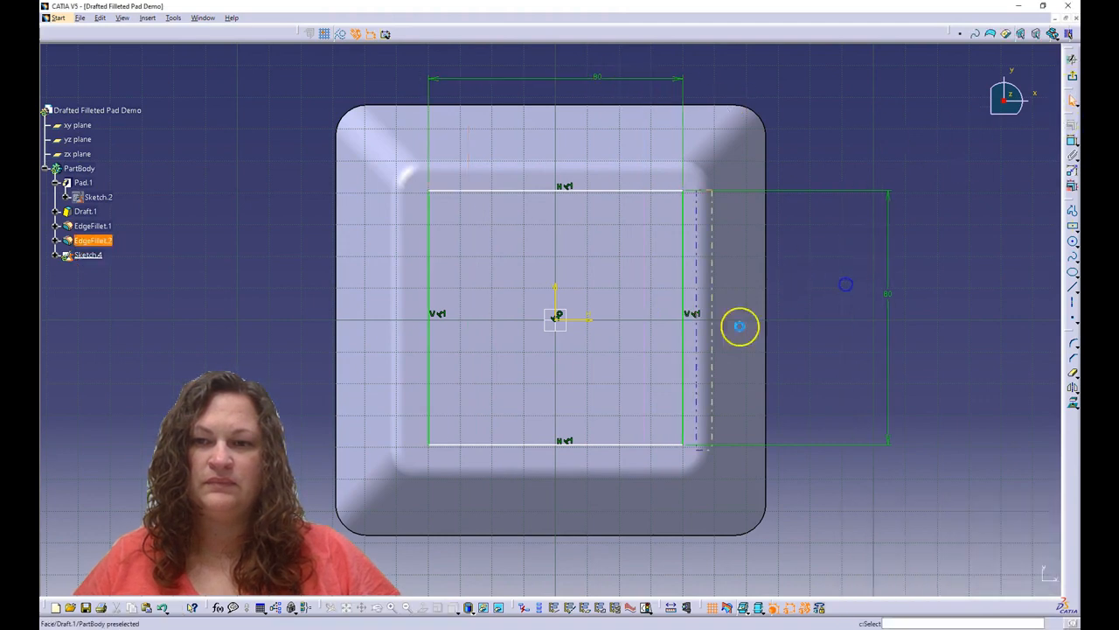
Shift the rectangle downward off the origin and constrain its upper edge 40 mm from the sketch's horizontal axis
mouse_move(586, 190)
left_mouse_down()
mouse_move(585, 128)
mouse_move(571, 237)
mouse_move(574, 218)
mouse_move(579, 233)
left_mouse_up()
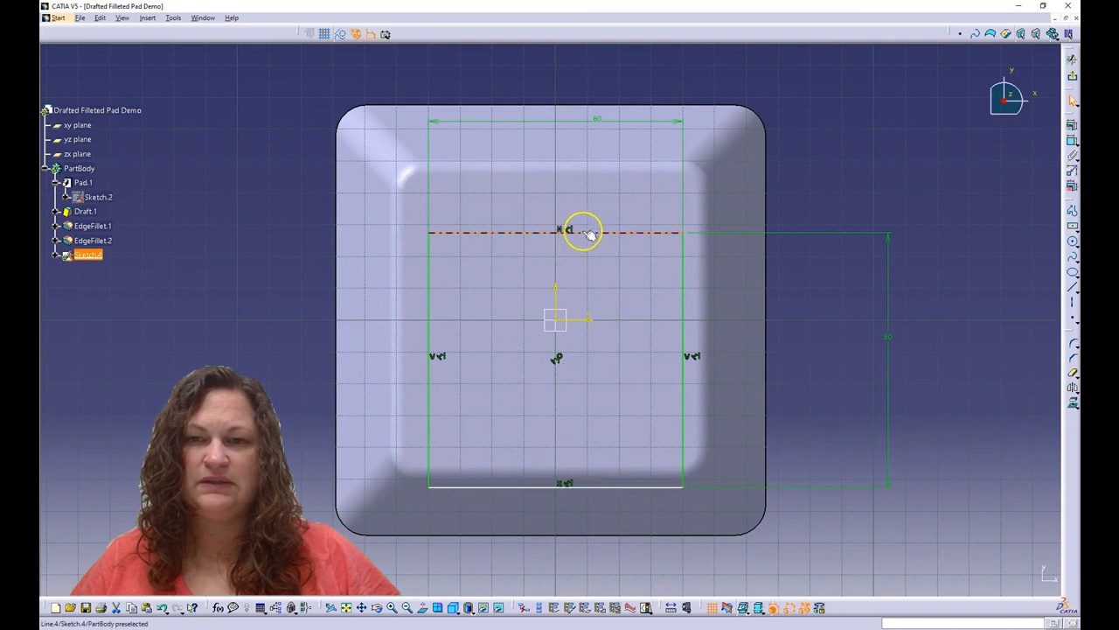
left_click(591, 322)
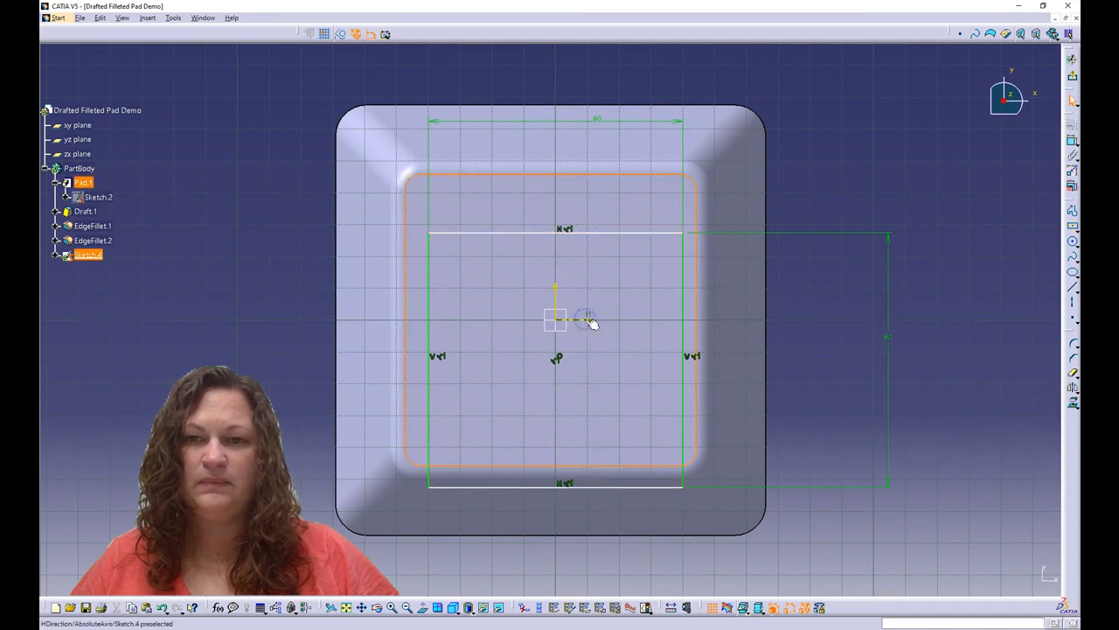
left_click(603, 231)
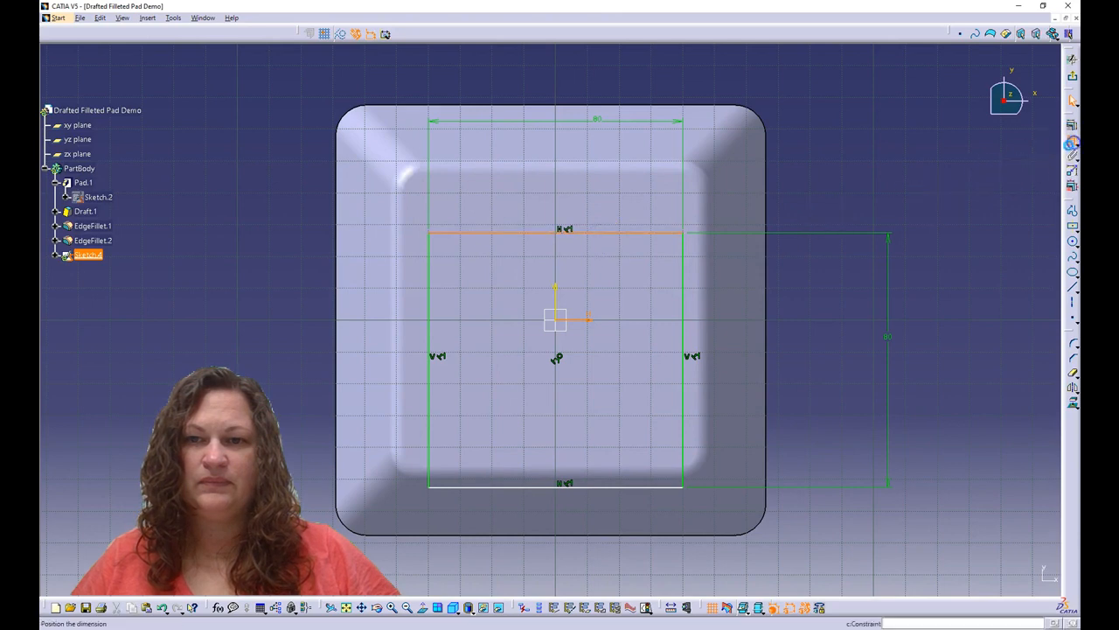
left_click(852, 195)
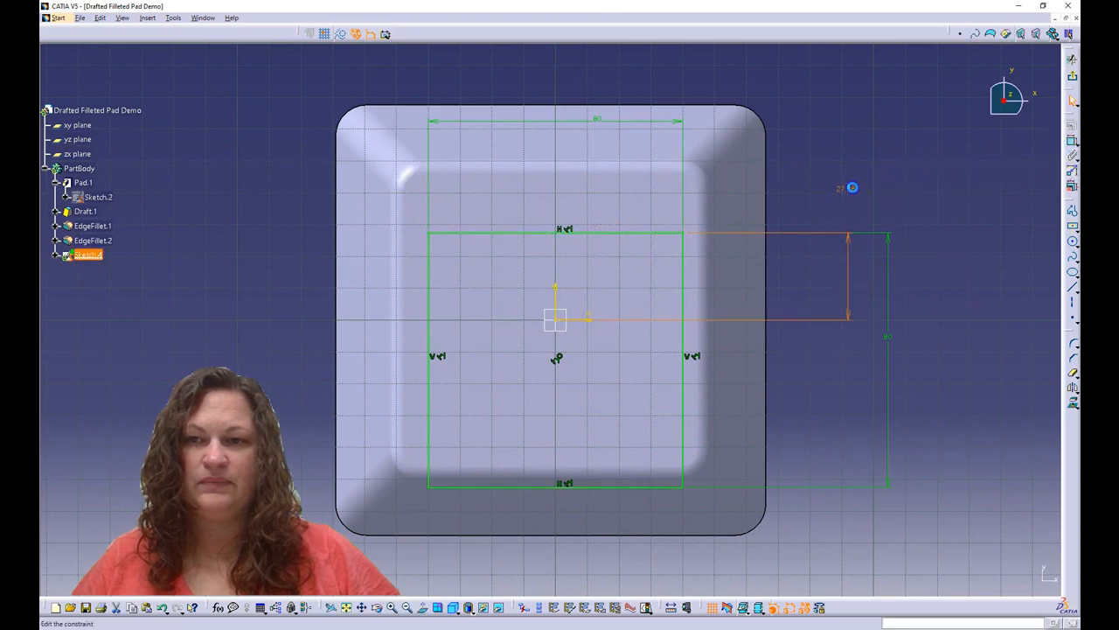
double_click(853, 187)
key("Return")
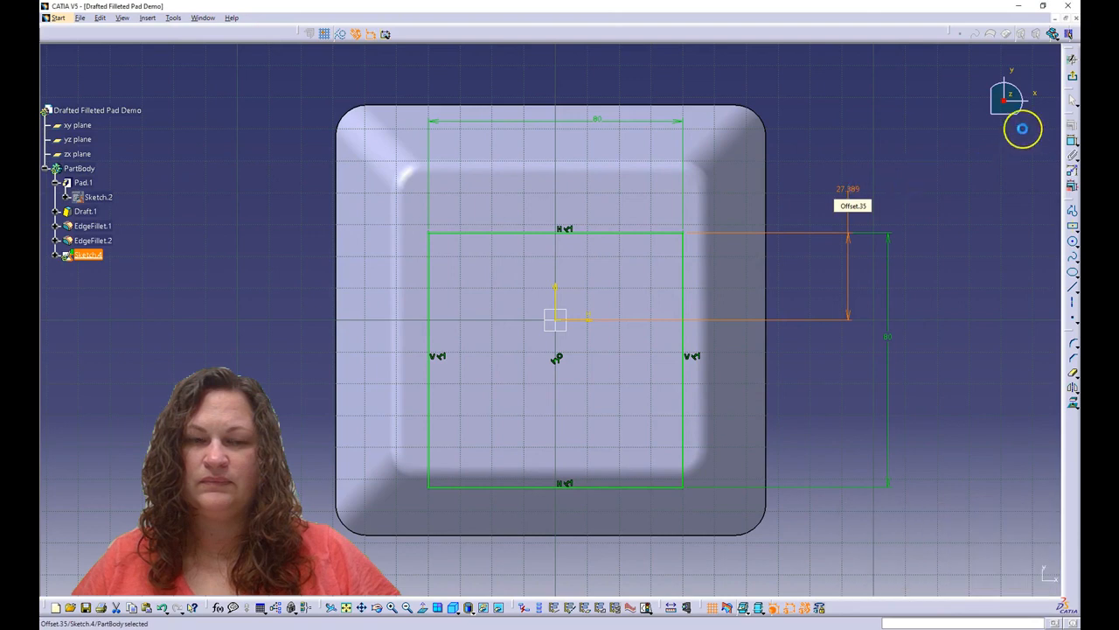
Exit the sketch and preview a drafted filleted pocket with a depth of 80 mm and the xy plane as second limit
left_click(1053, 33)
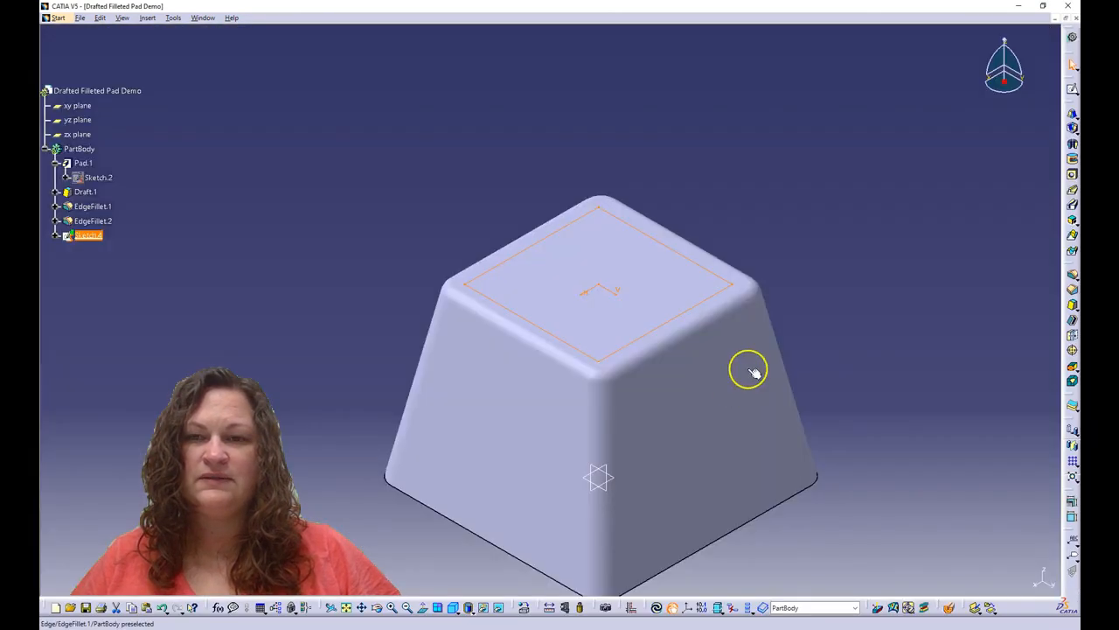
left_click(1074, 130)
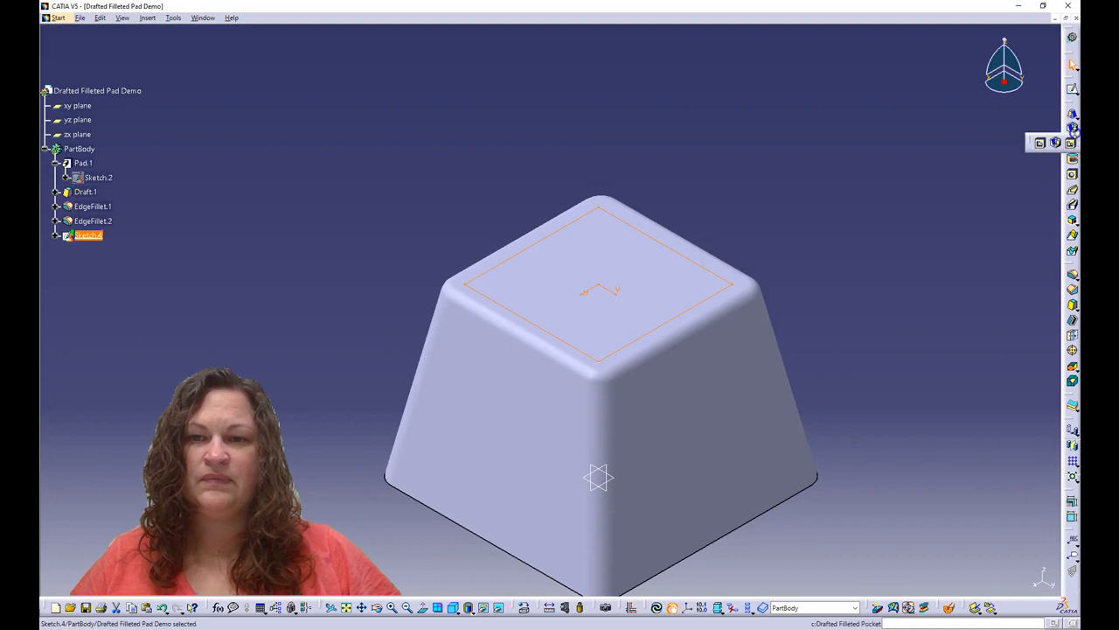
left_click(1060, 142)
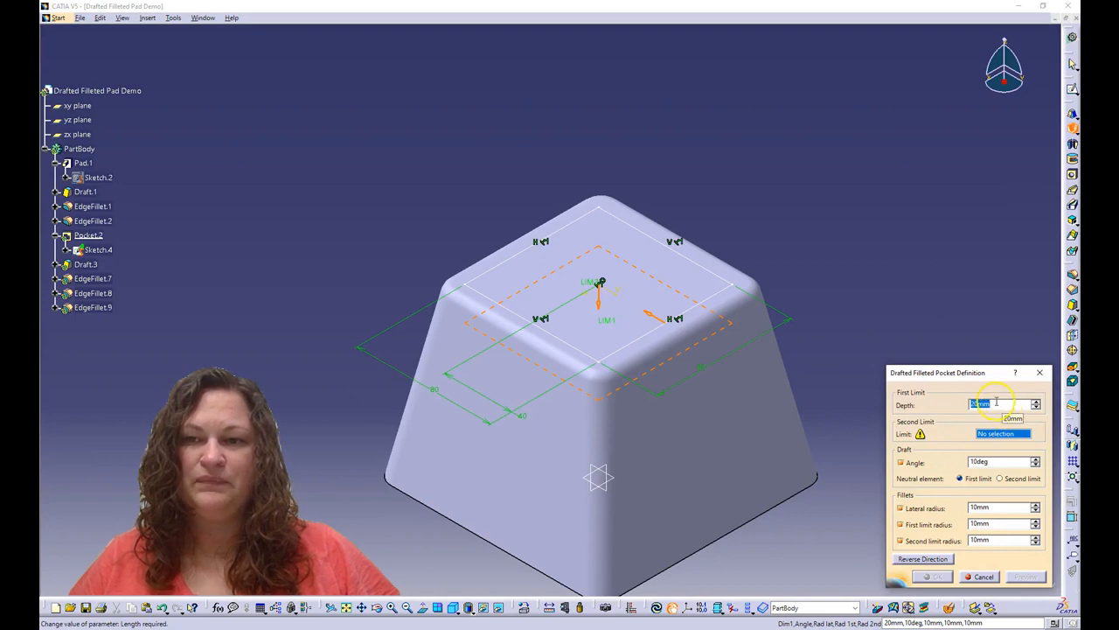
type("80")
left_click(999, 434)
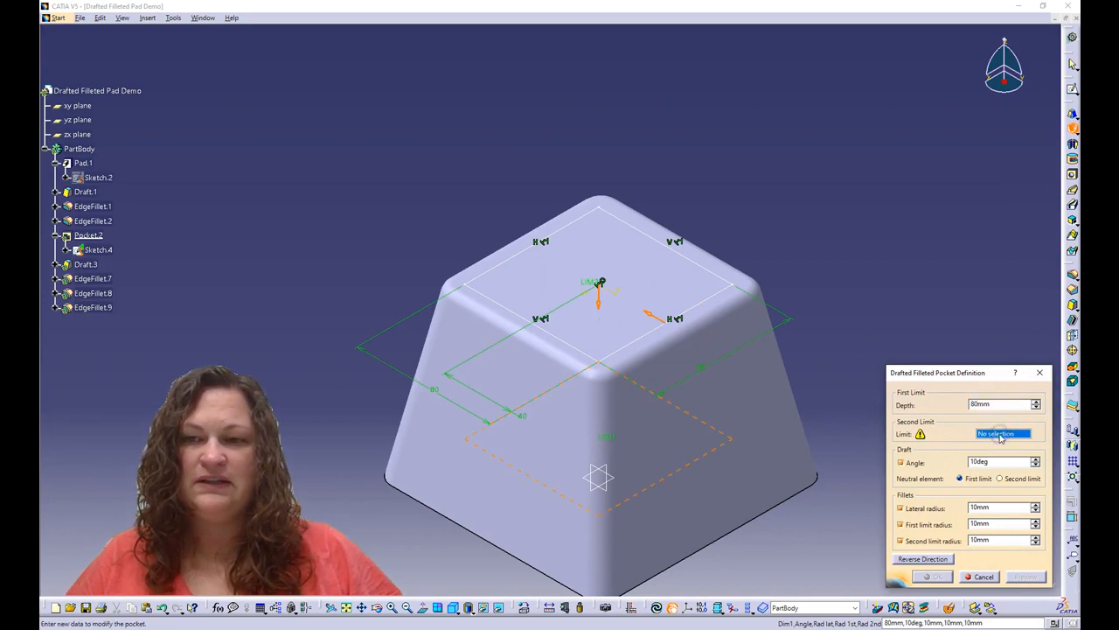
left_click(610, 476)
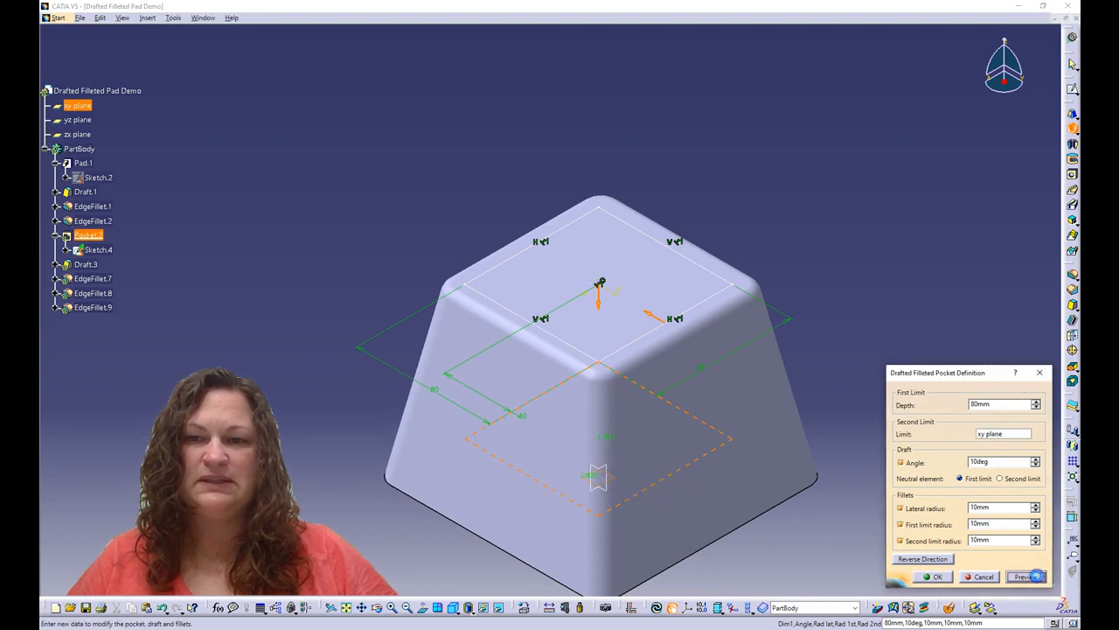
left_click(1037, 575)
middle_click_drag(787, 560, 707, 512)
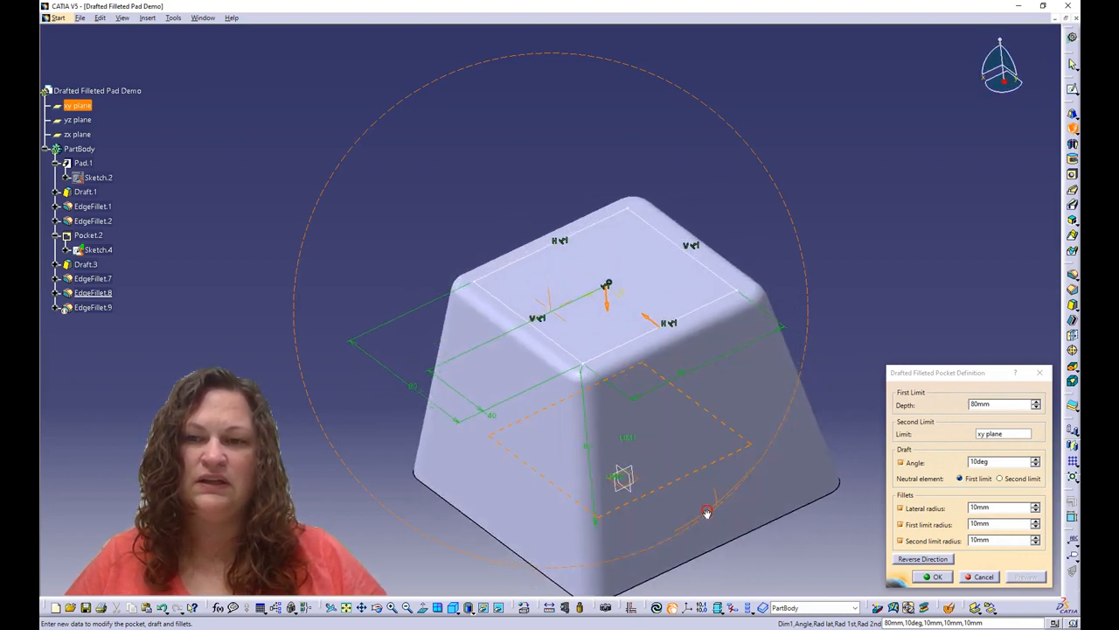
Set the pocket's first-limit depth to 20 mm, preview it, and create the drafted filleted pocket
double_click(998, 405)
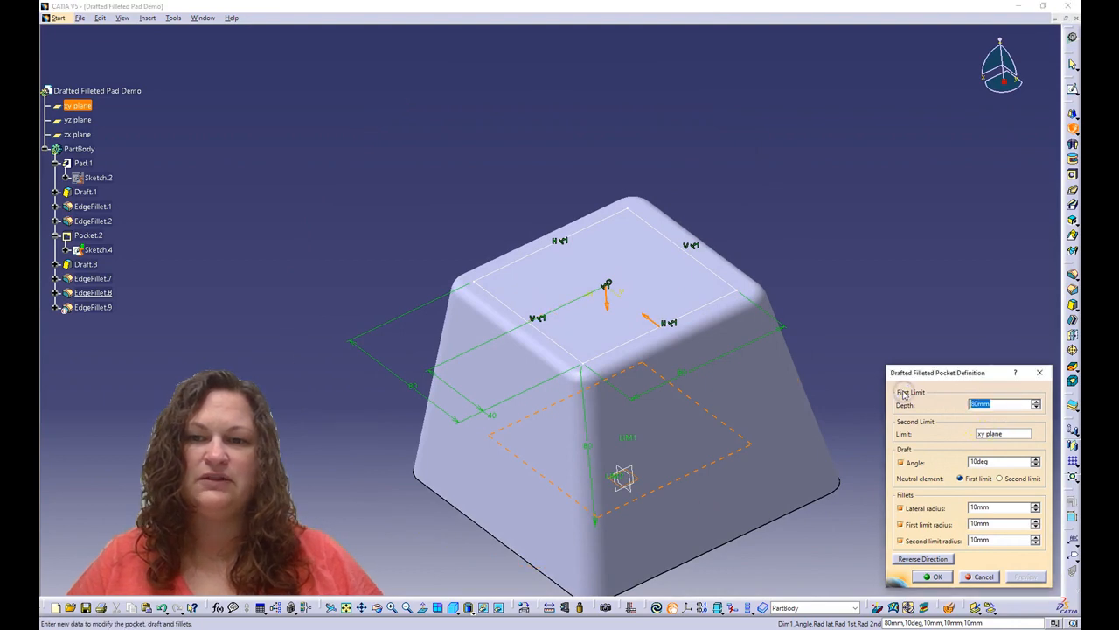
type("20")
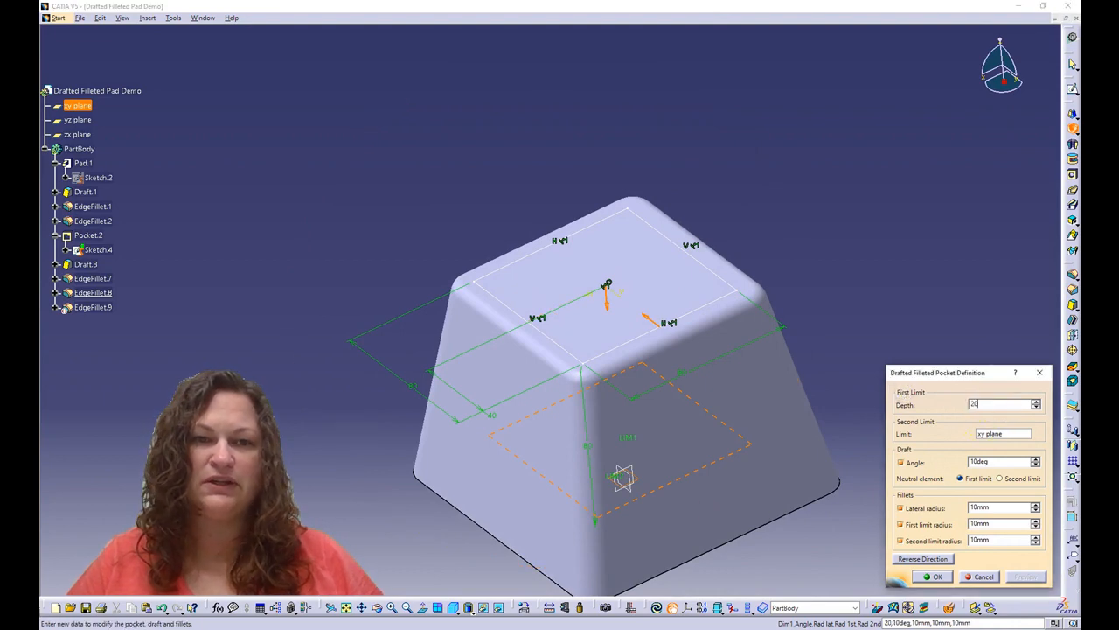
left_click(1005, 542)
left_click(1026, 572)
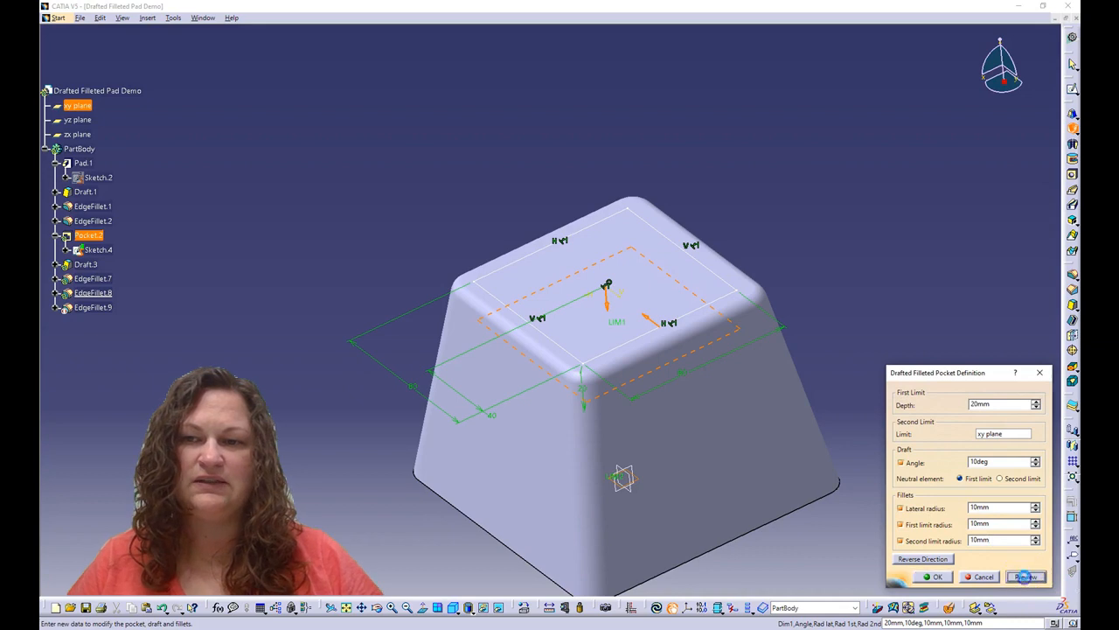
middle_click_drag(708, 517, 785, 516)
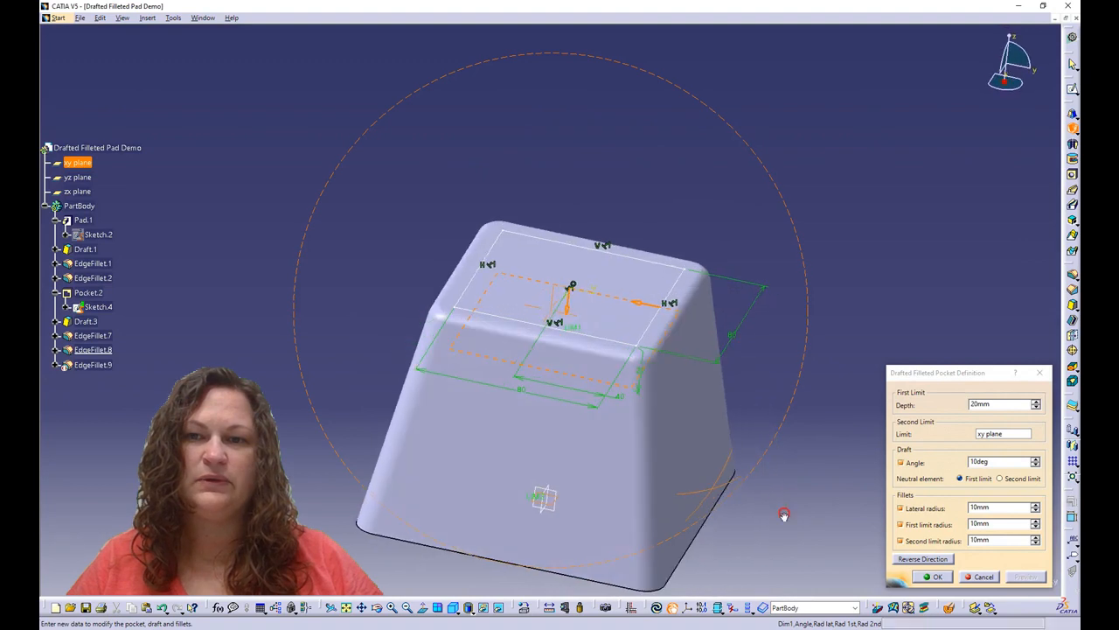
left_click(934, 579)
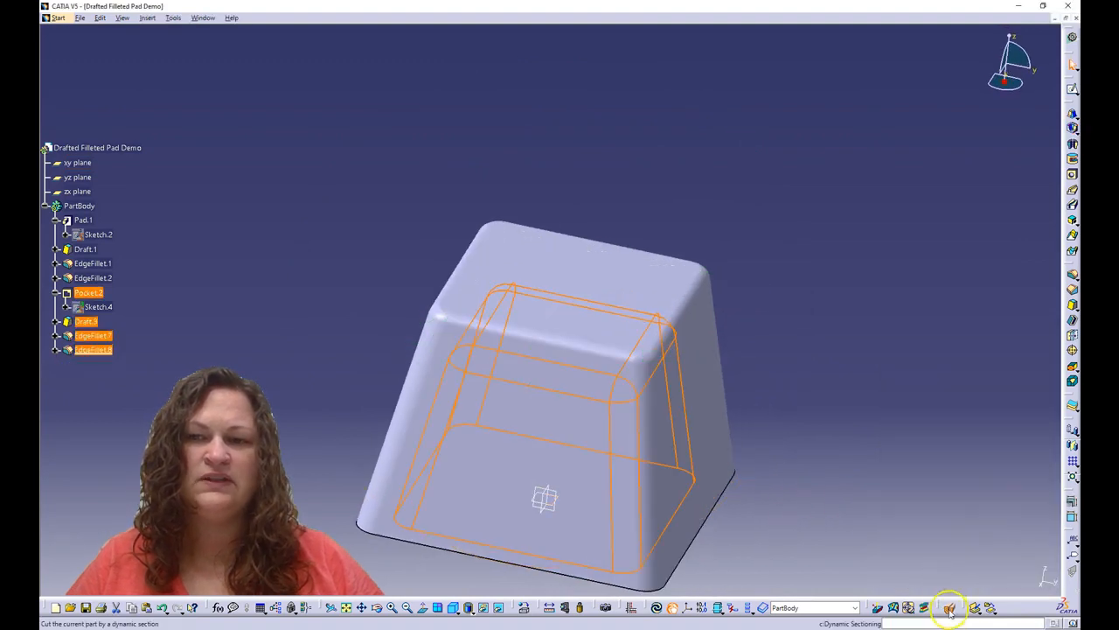
Inspect the pocket's interior in the isometric view with a dynamic section along the yz plane
left_click(453, 607)
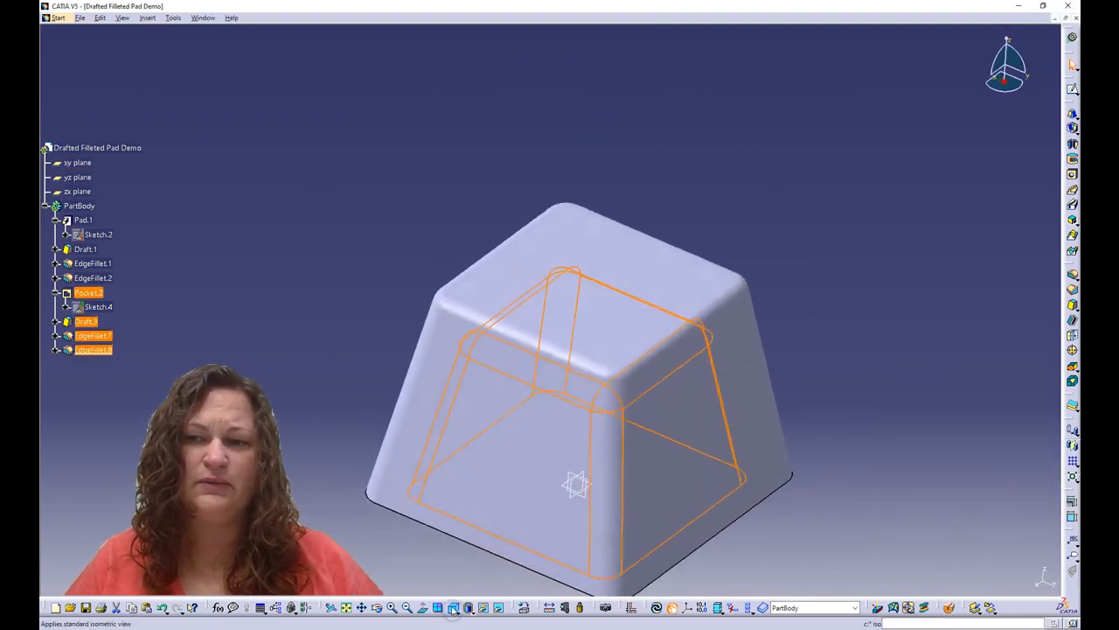
left_click(950, 606)
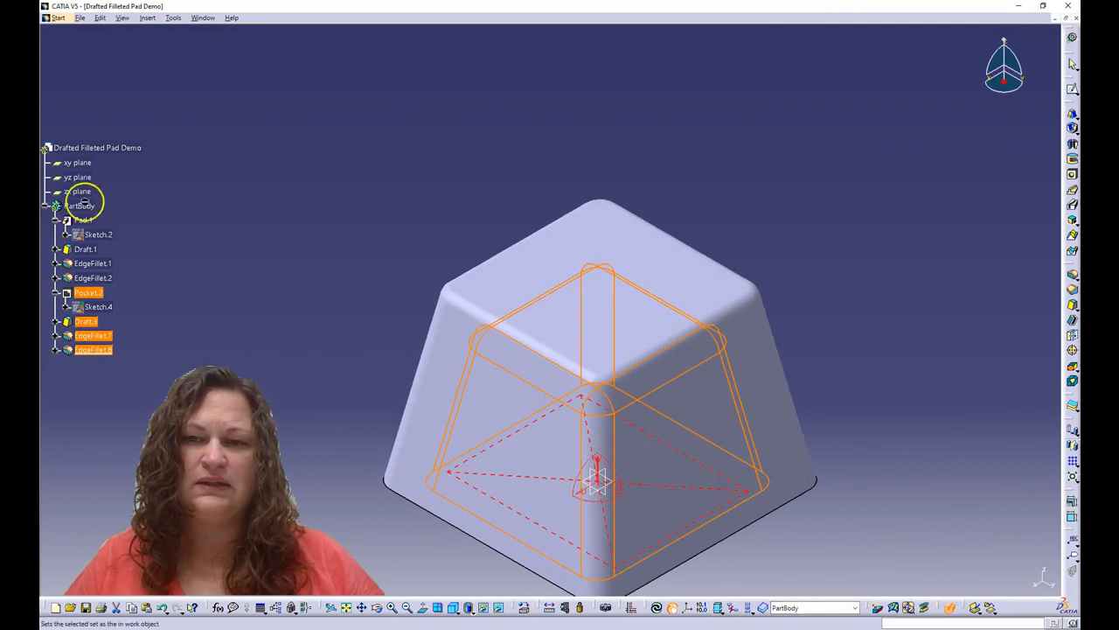
left_click(87, 178)
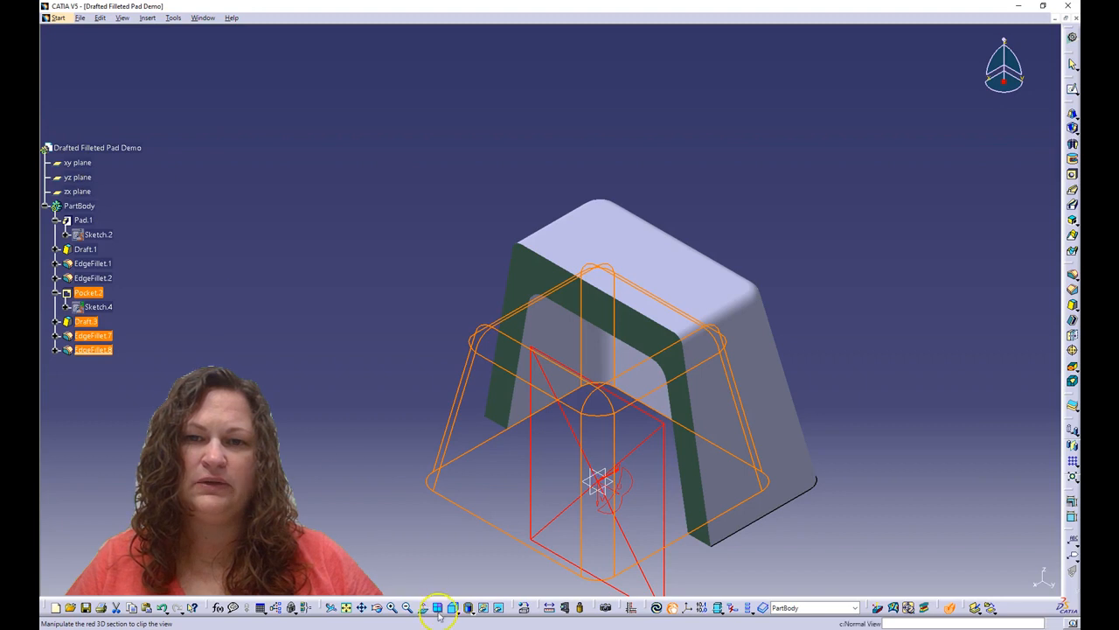
left_click(437, 607)
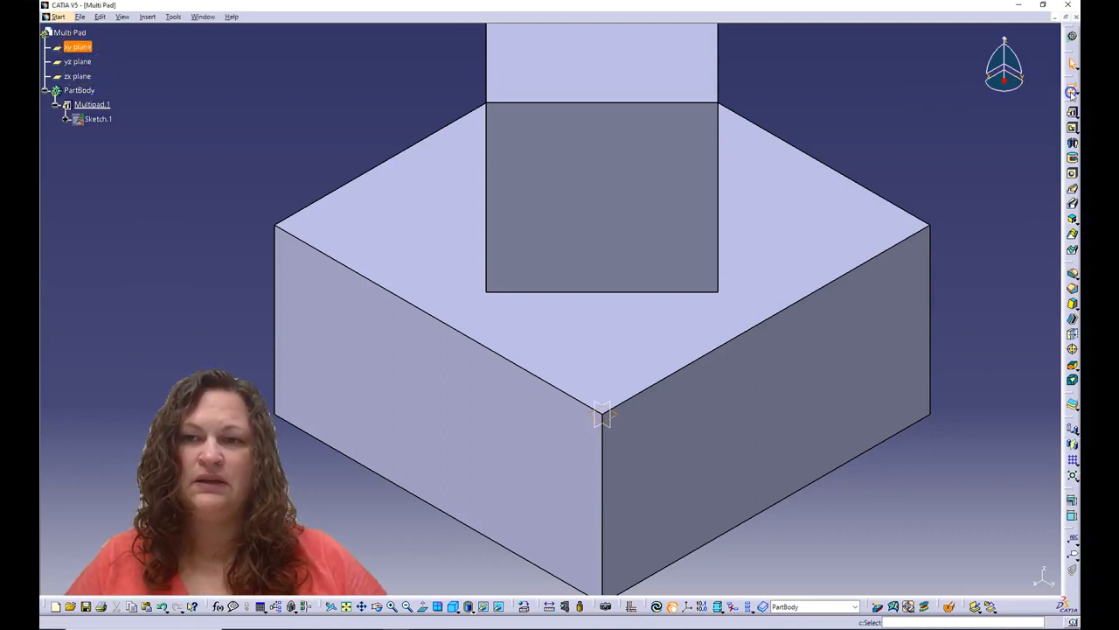
Start a sketch on the Multi Pad part's xy plane and draw two circles centered on the origin, one inside and one around the diamond
left_click(1071, 89)
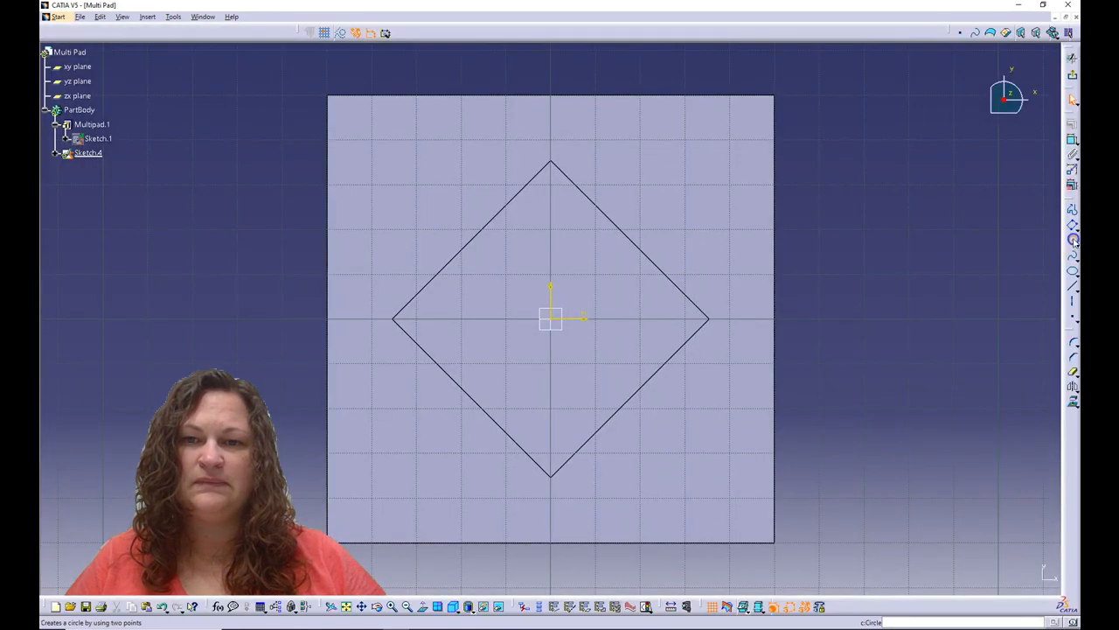
left_click(1074, 240)
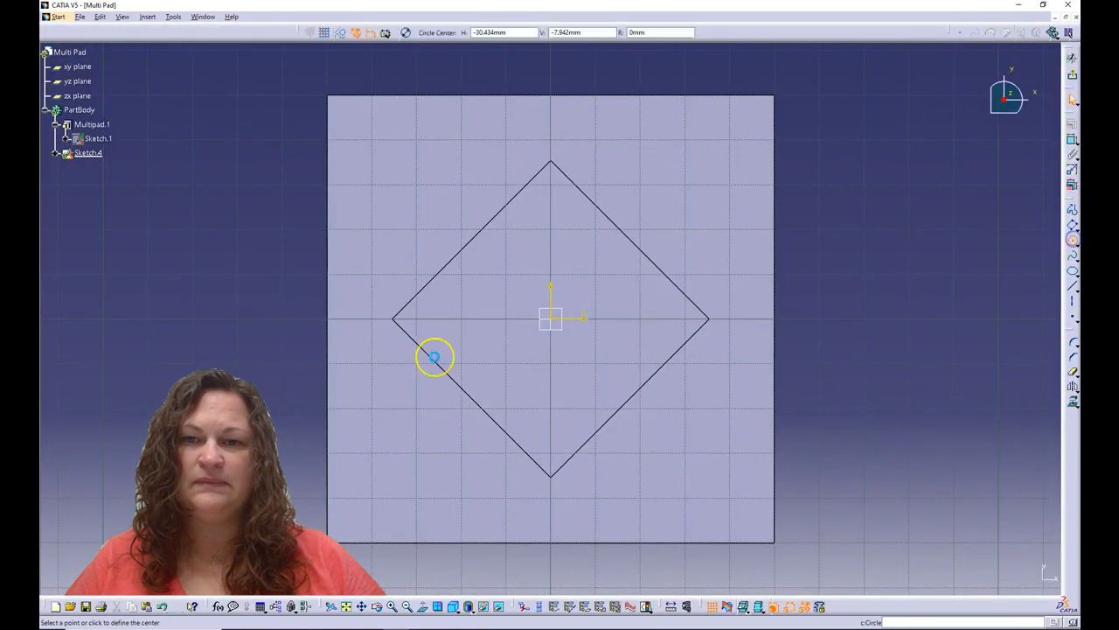
left_click(551, 319)
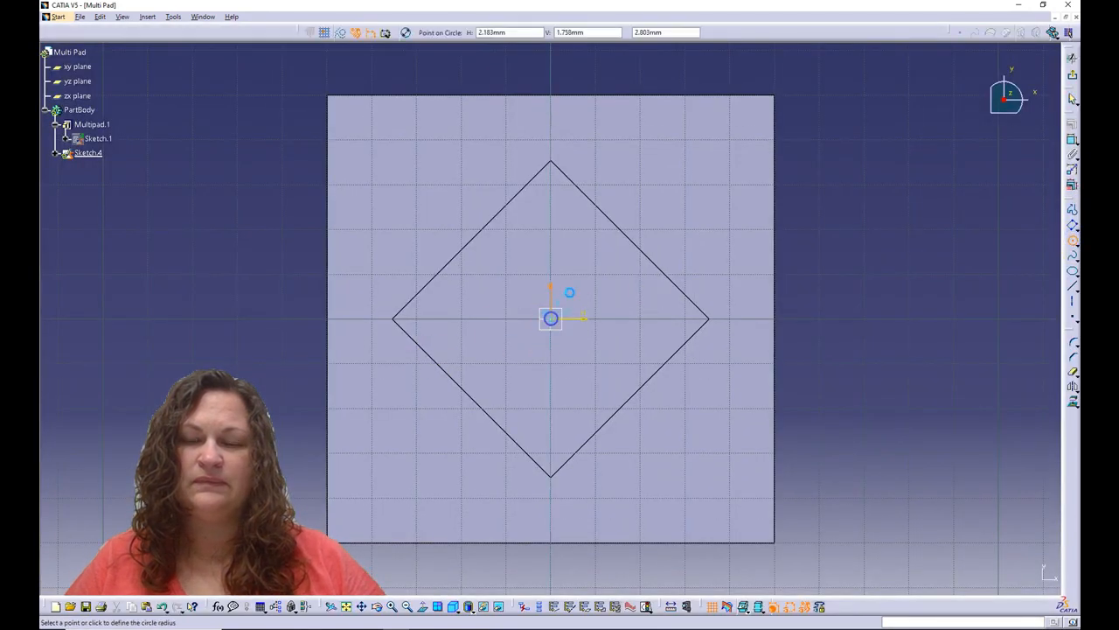
left_click(583, 246)
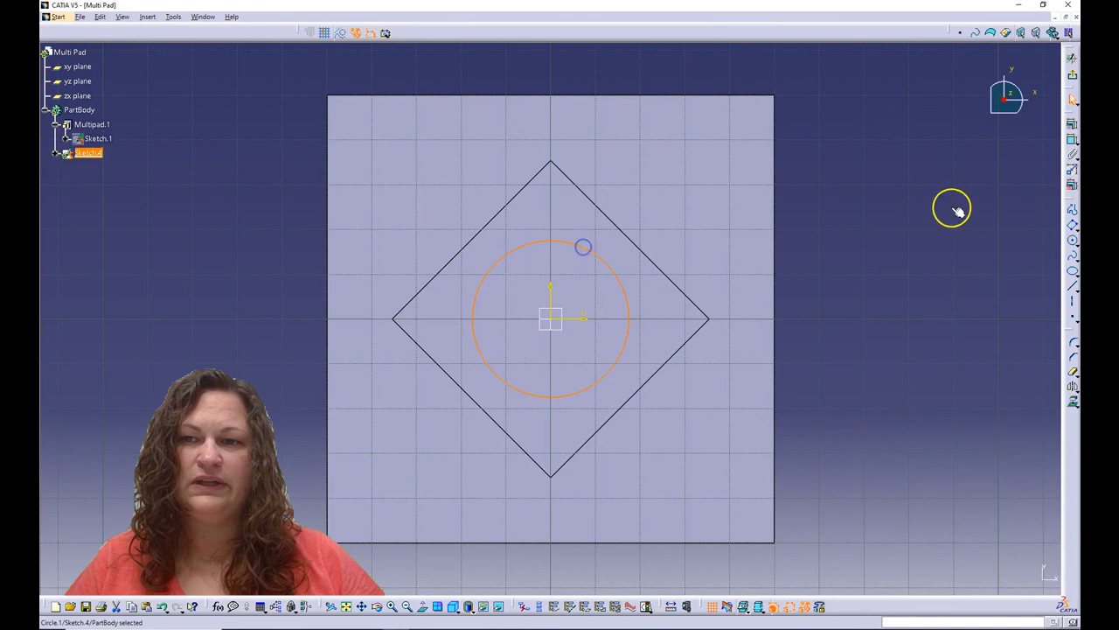
left_click(1073, 241)
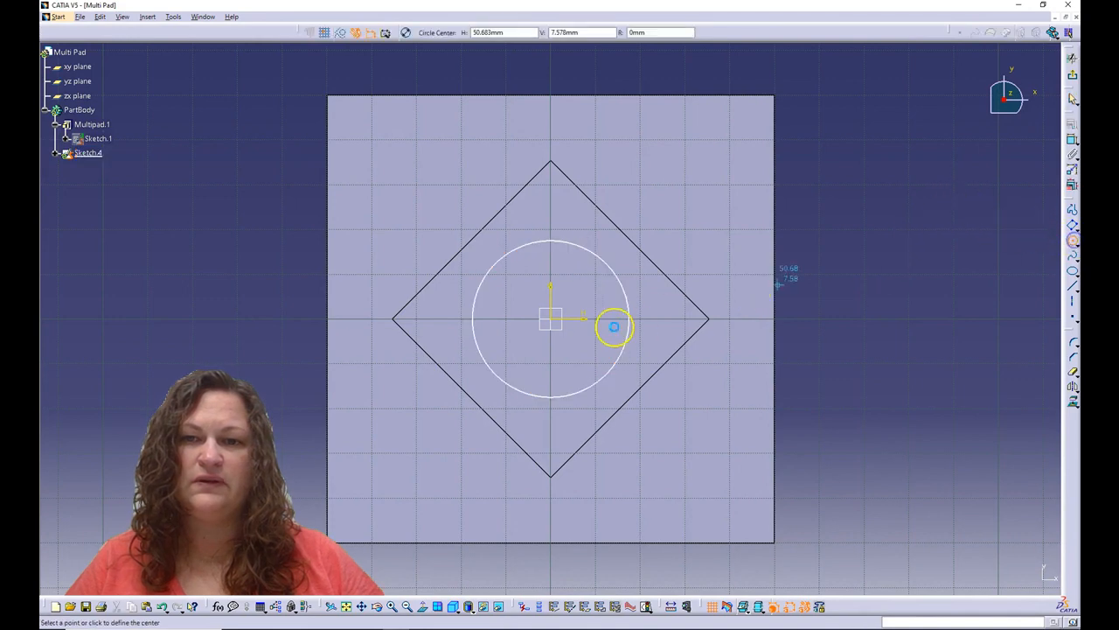
left_click(549, 319)
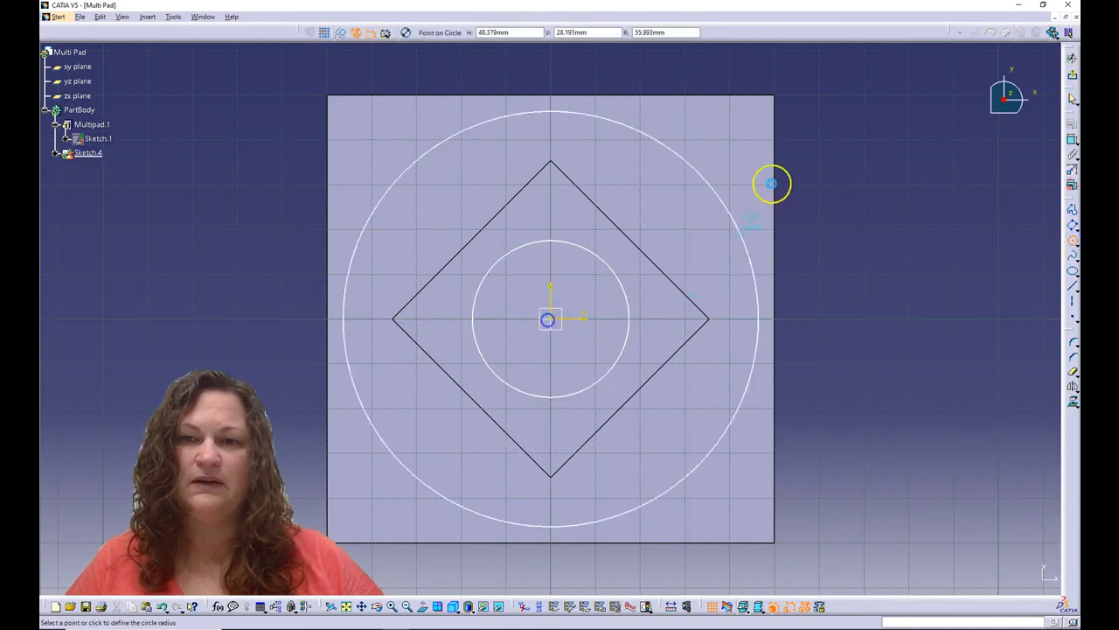
left_click(697, 175)
Dimension the outer circle's diameter and set it to 80 mm
left_click(1073, 140)
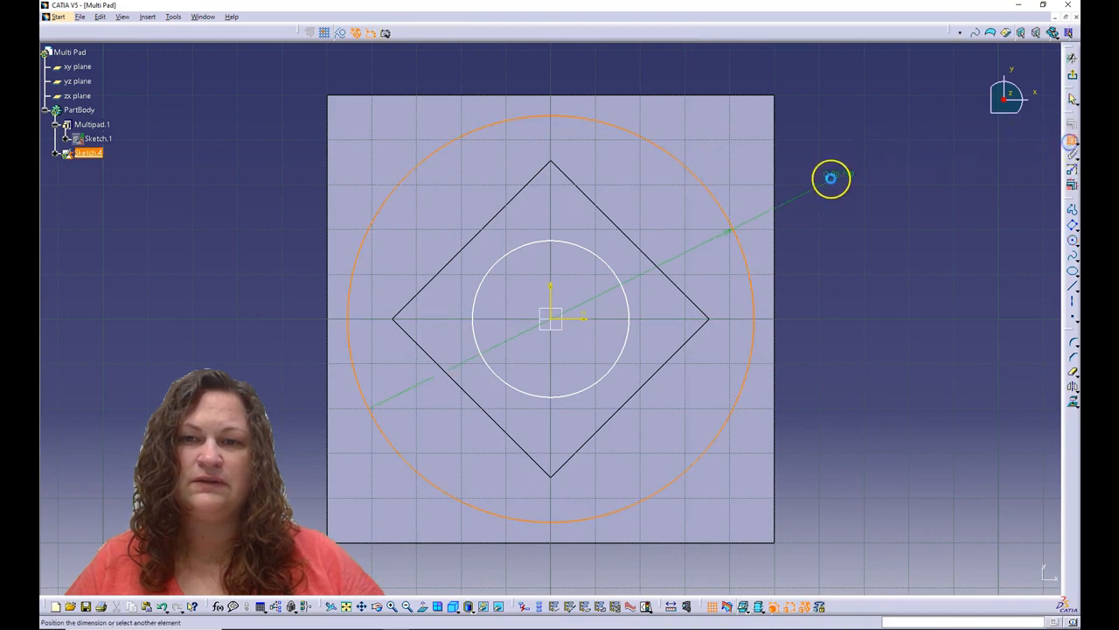
left_click(831, 179)
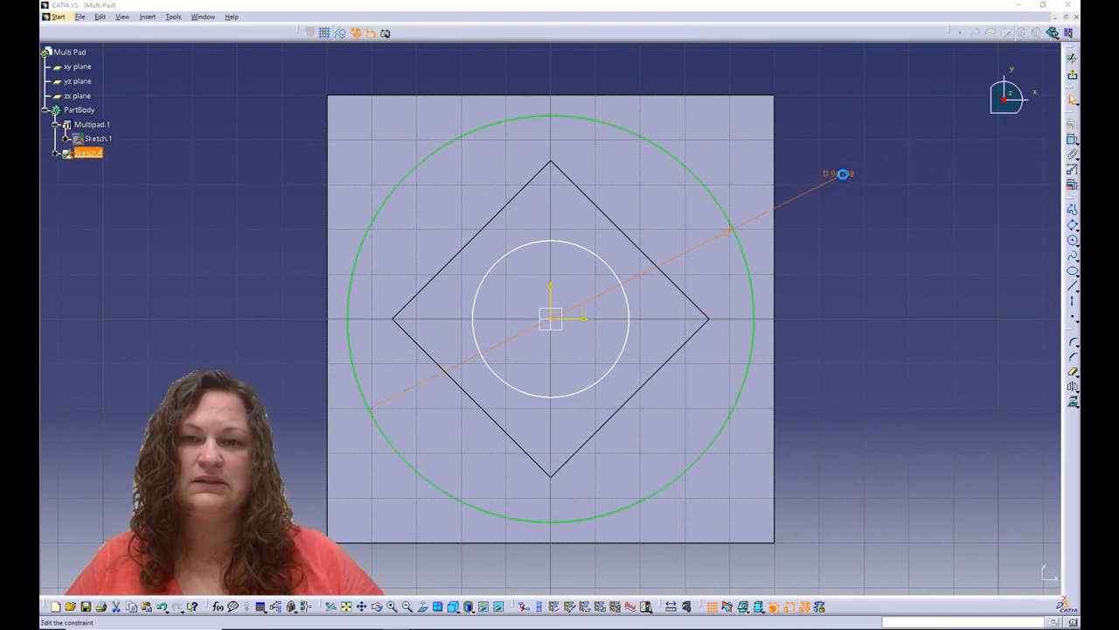
double_click(842, 174)
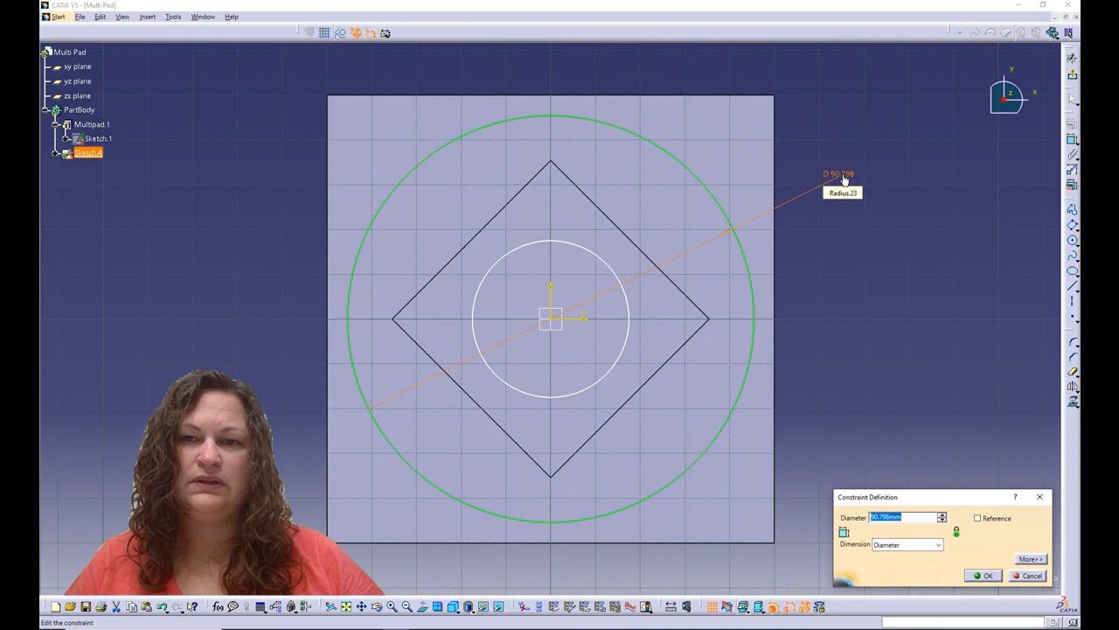
type("80")
key("Return")
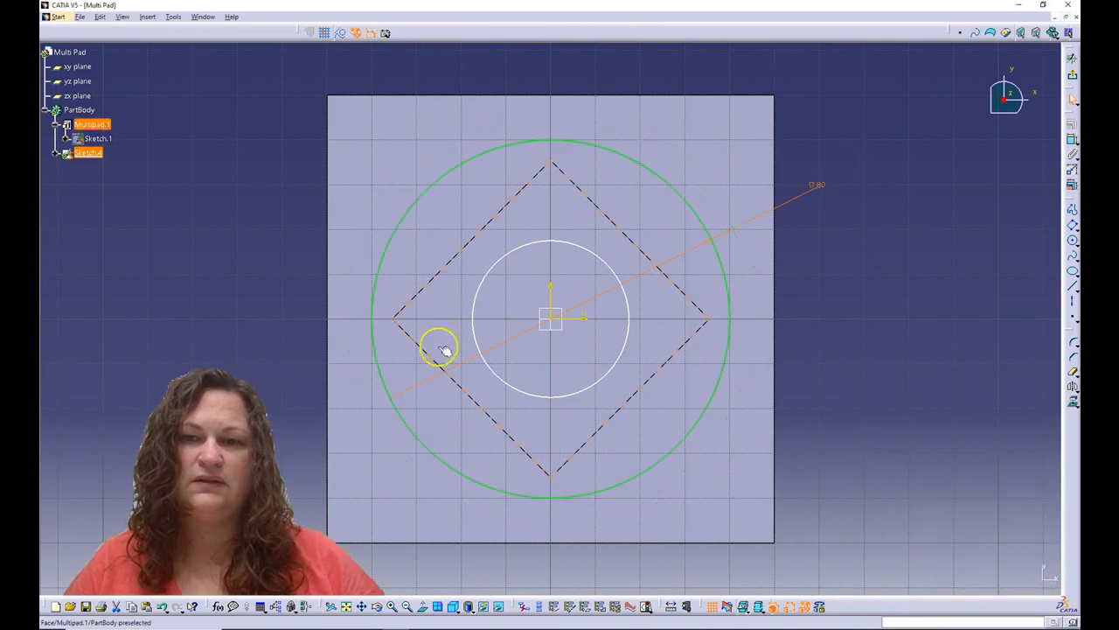
Dimension the inner circle's diameter and set it to 40 mm
left_click(607, 257)
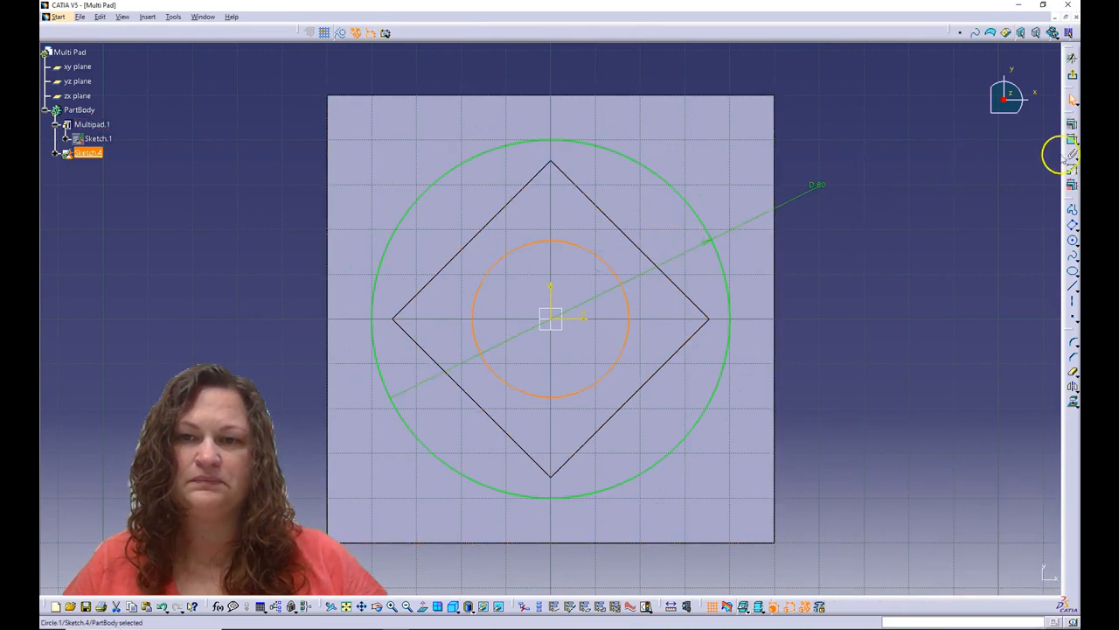
left_click(1069, 140)
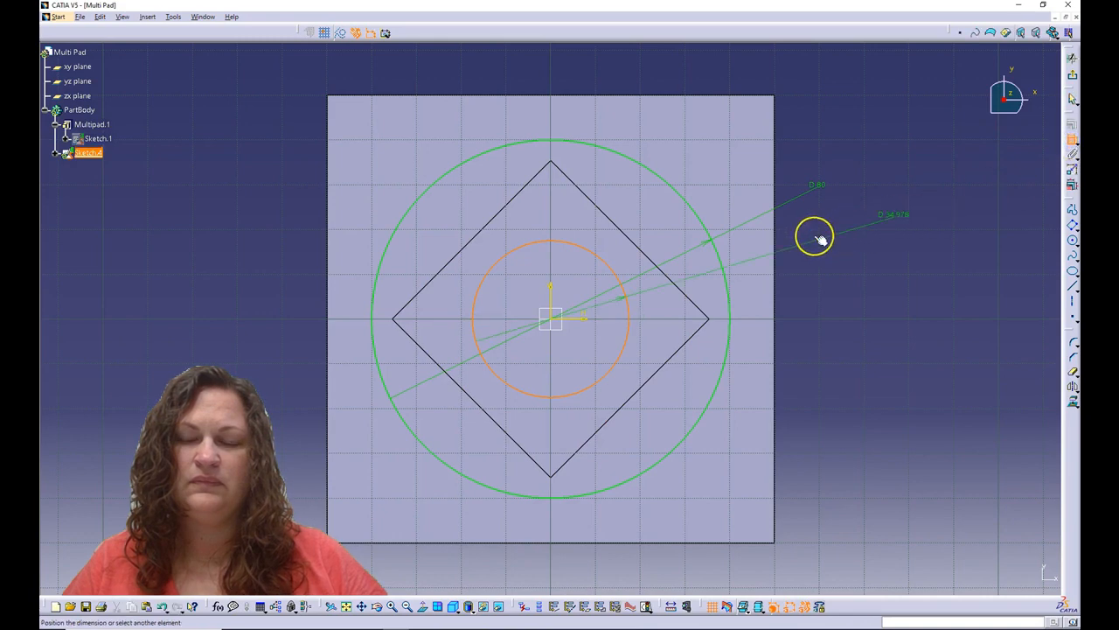
left_click(797, 234)
left_click(799, 234)
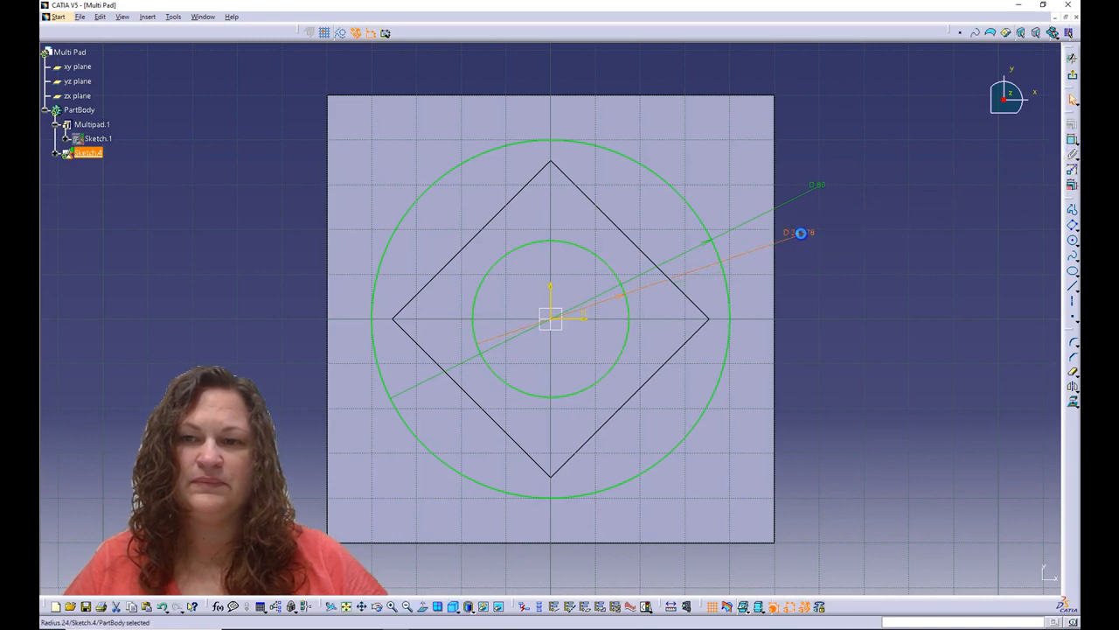
double_click(800, 232)
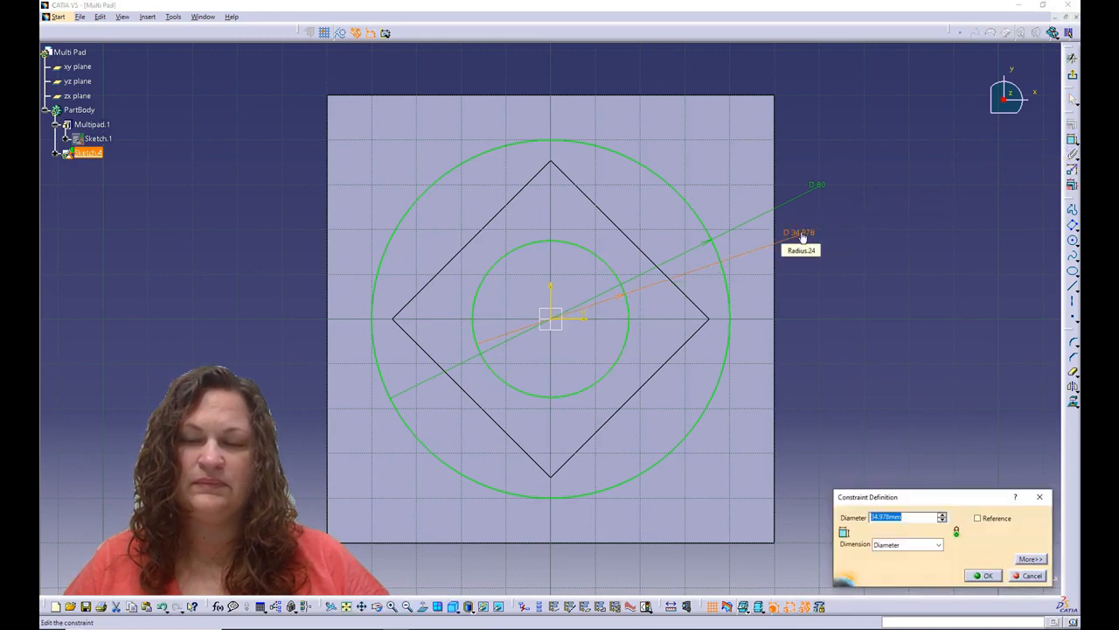
type("40")
key("Return")
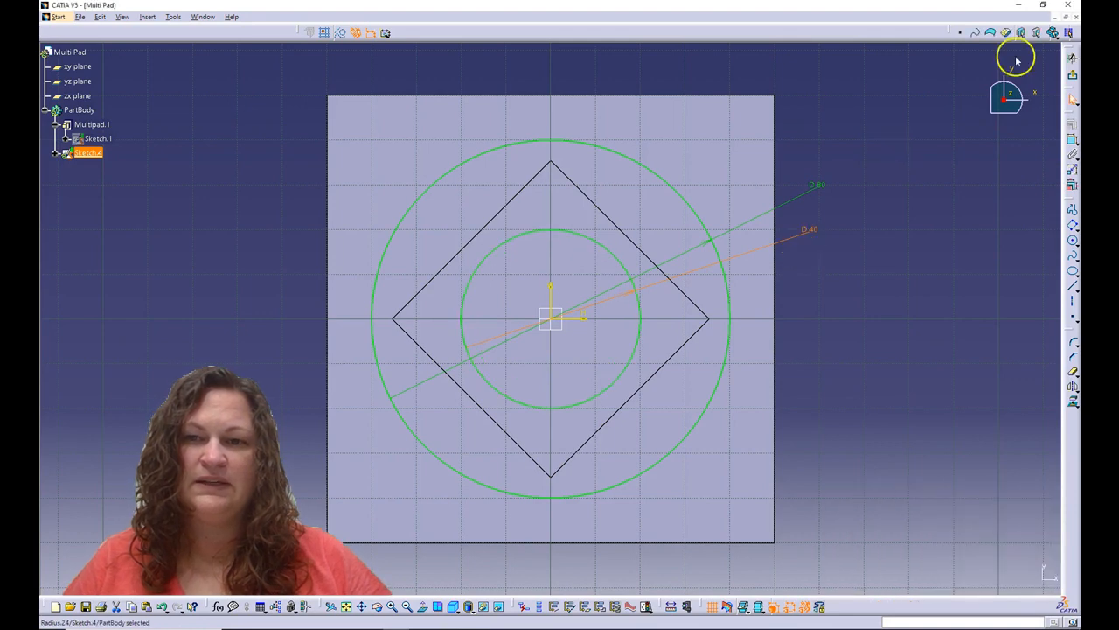
Exit the sketch and start a multi-pocket from the two circles, setting the first extrusion domain's depth to 40 mm
left_click(1072, 77)
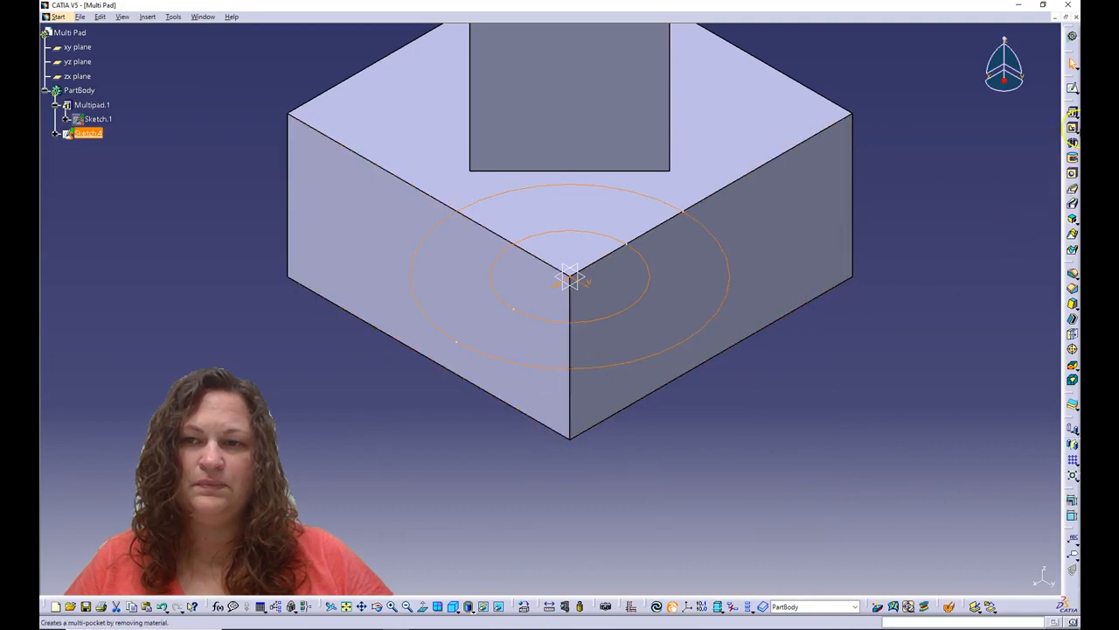
left_click(1072, 130)
left_click(1071, 138)
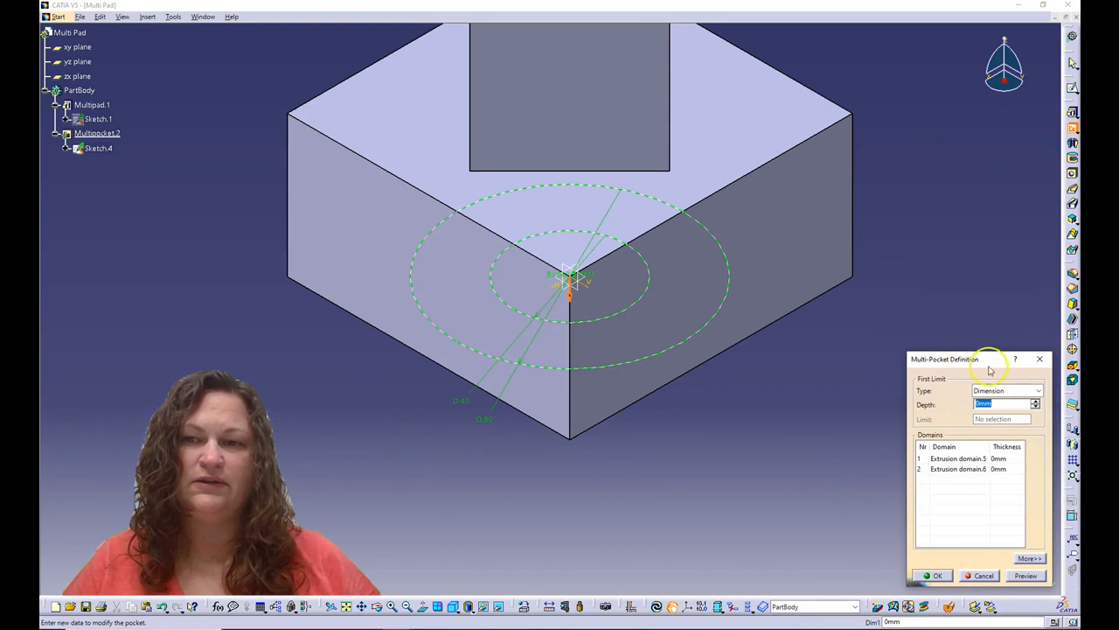
left_click(979, 458)
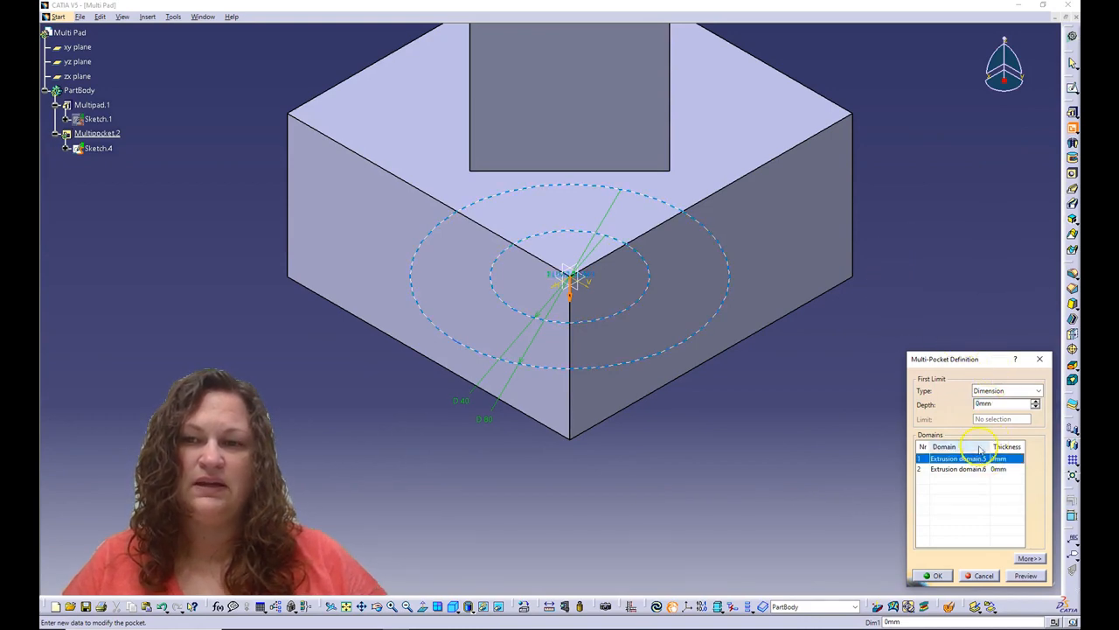
double_click(999, 405)
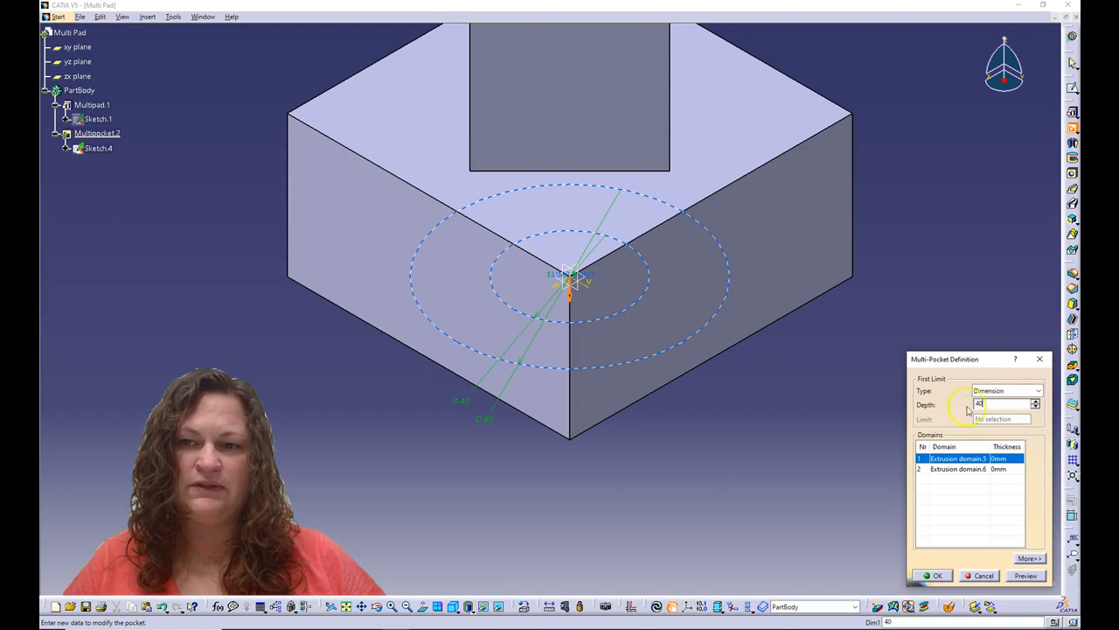
Select the second extrusion domain and reverse the multi-pocket's direction so it cuts upward into the part
left_click(969, 471)
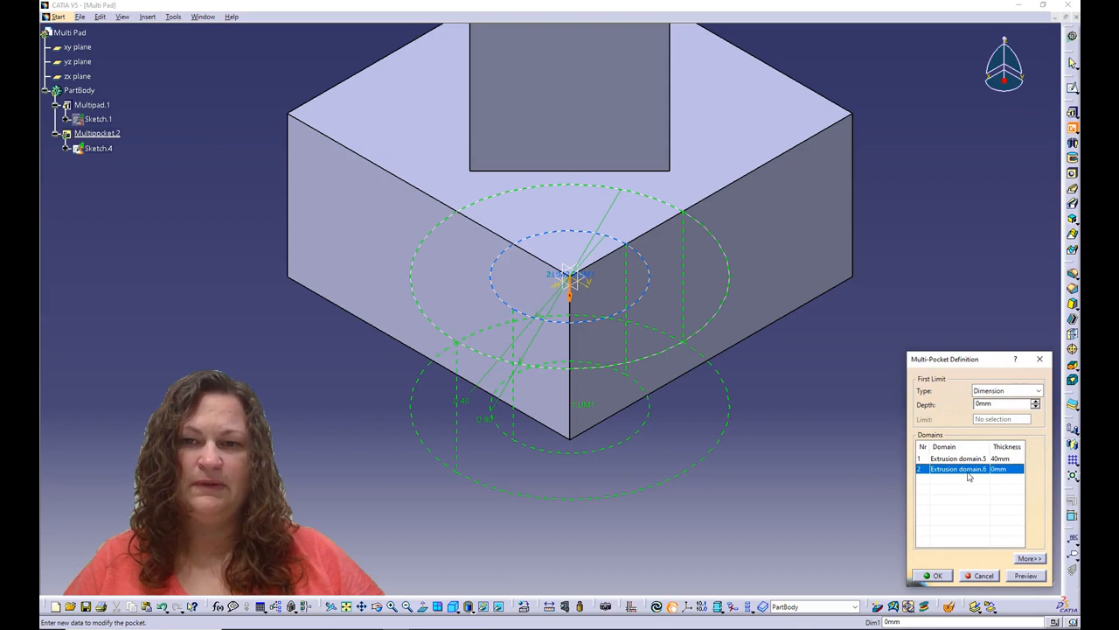
left_click(710, 478)
middle_click_drag(713, 480, 639, 372)
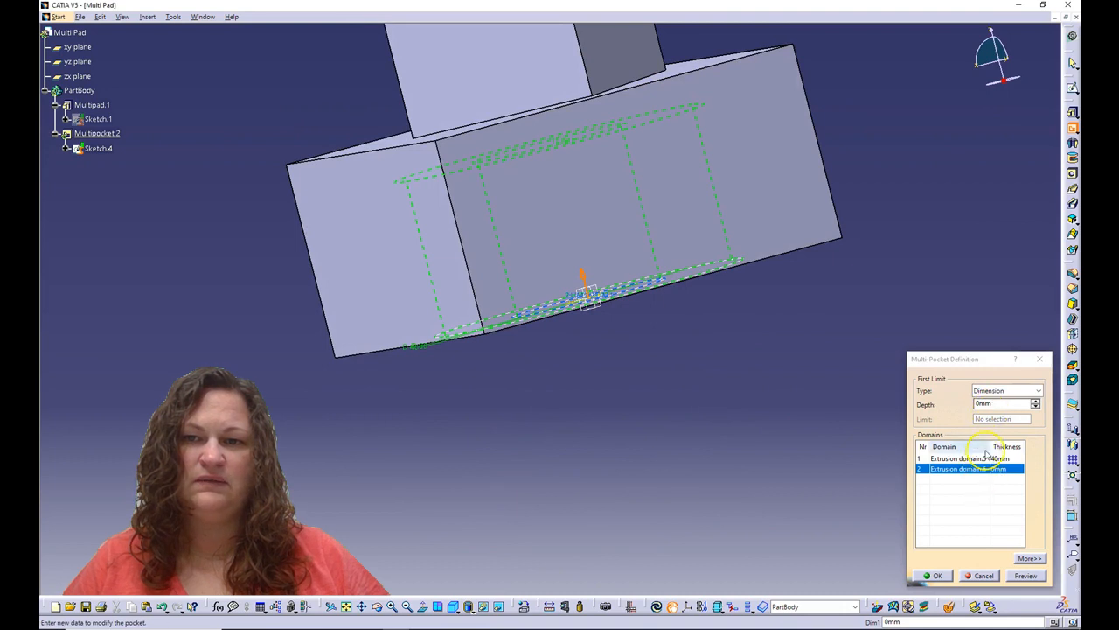
Set the second extrusion domain's depth to 90 mm and create the multi-pocket
left_click_drag(1000, 404, 955, 401)
type("90")
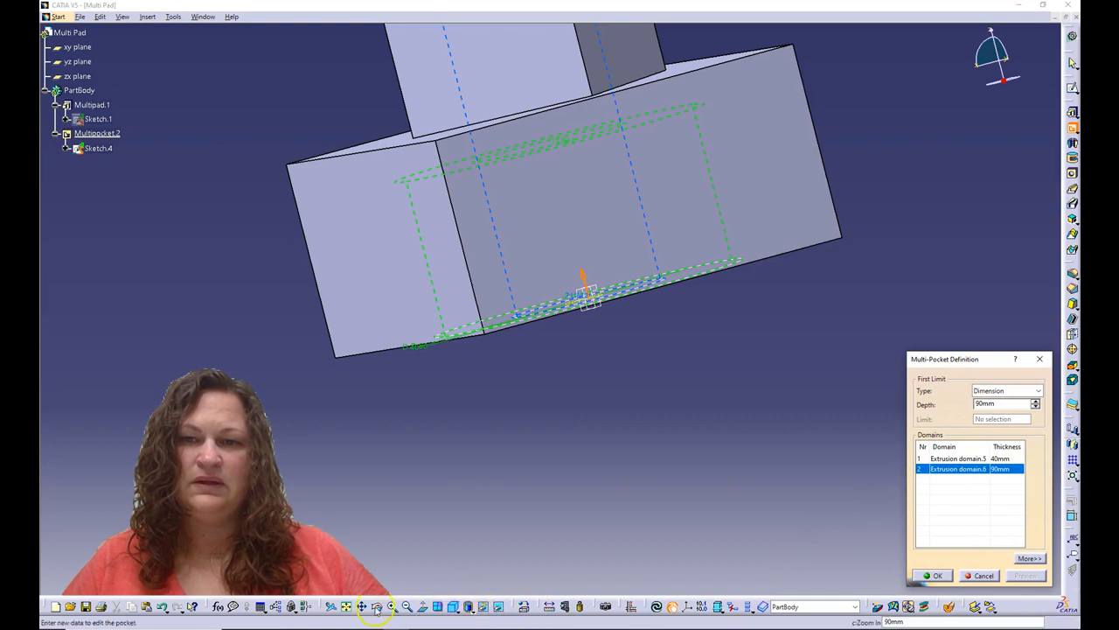
left_click(456, 609)
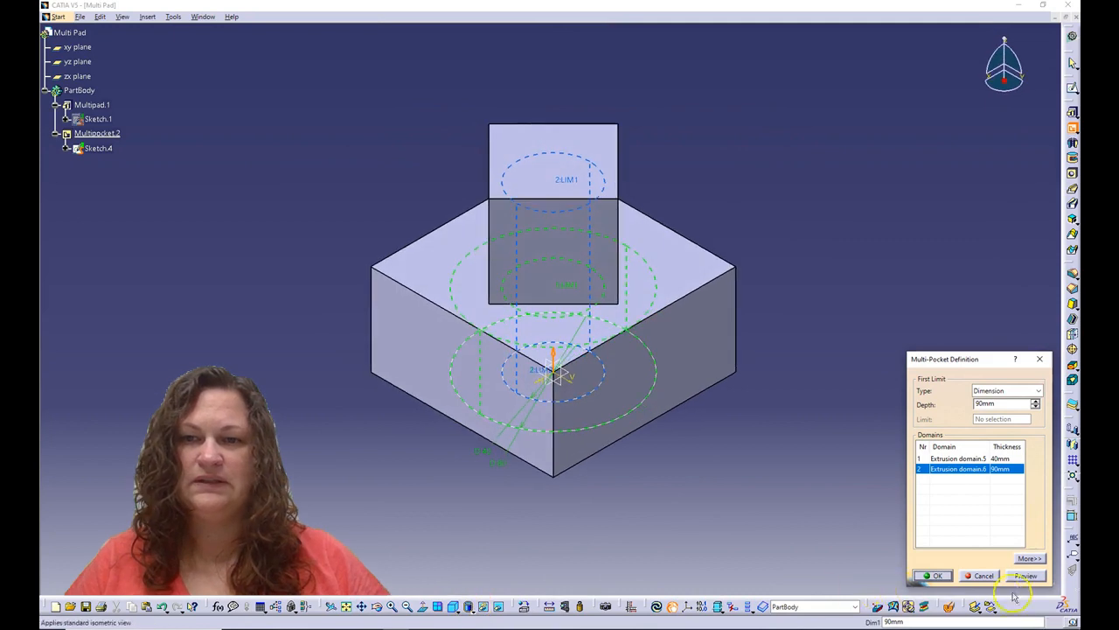
left_click(945, 577)
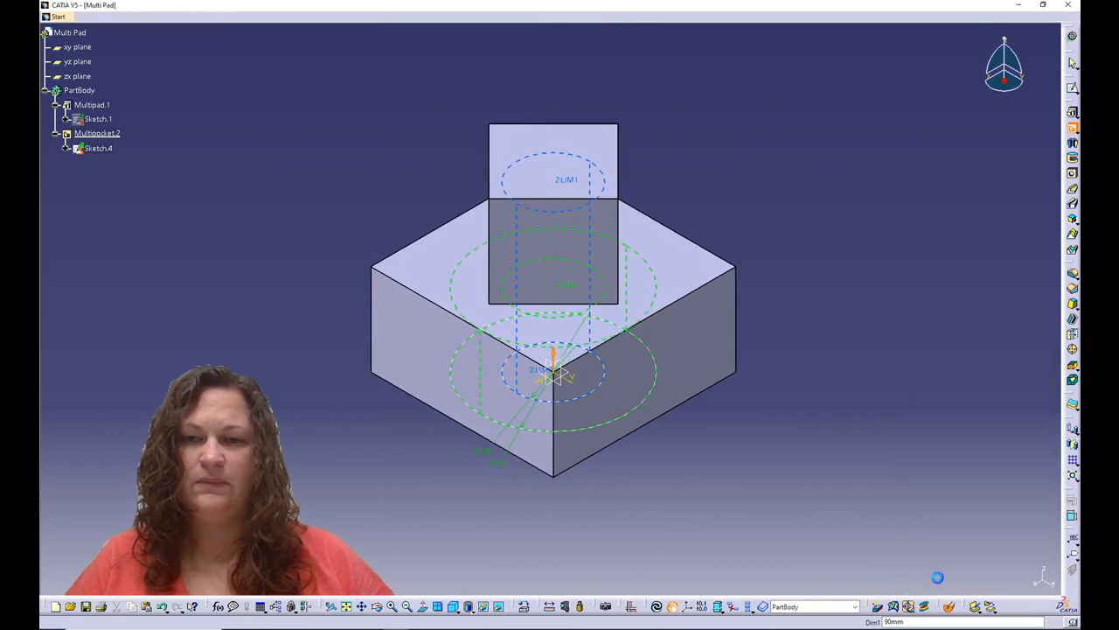
Inspect the multi-pocket's interior with a dynamic section along the yz plane, ending in the isometric view
left_click(731, 494)
left_click(949, 606)
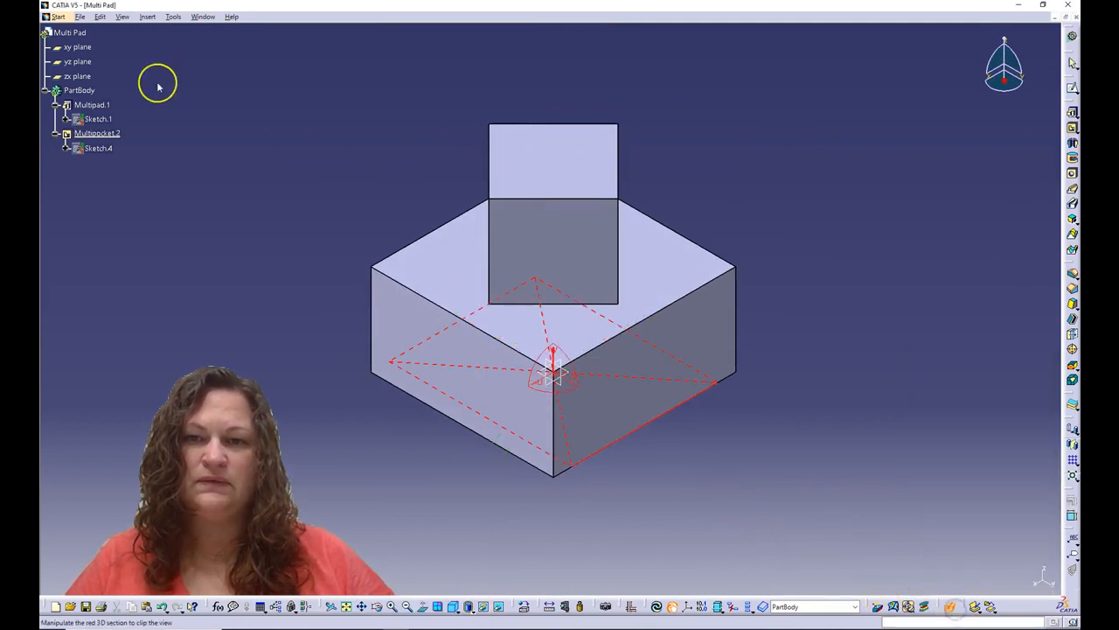
left_click(87, 63)
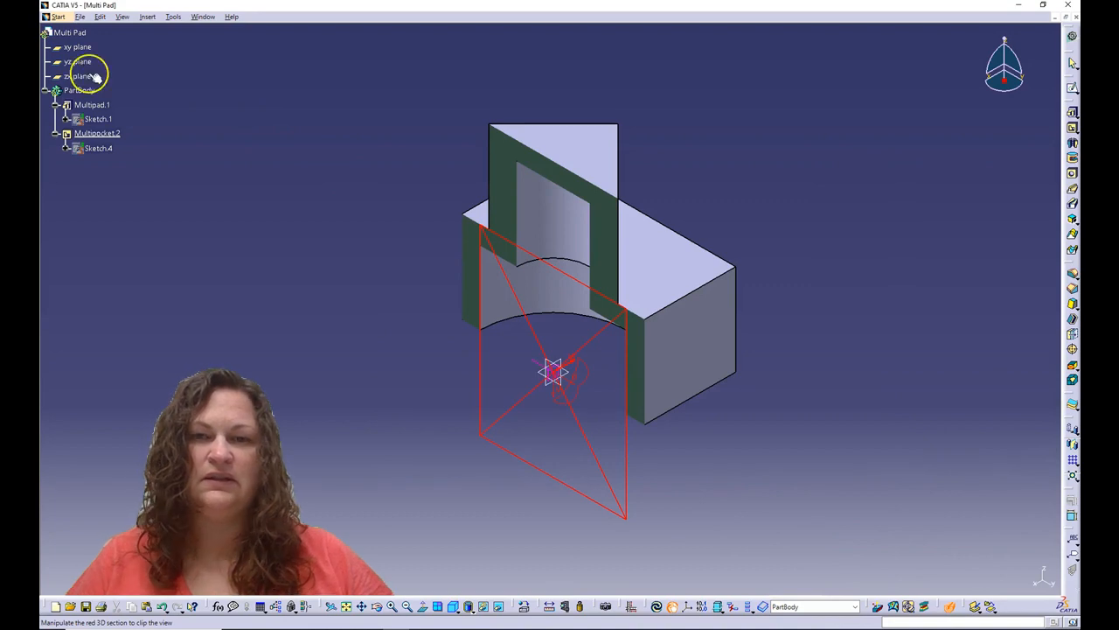
middle_click_drag(246, 254, 300, 244)
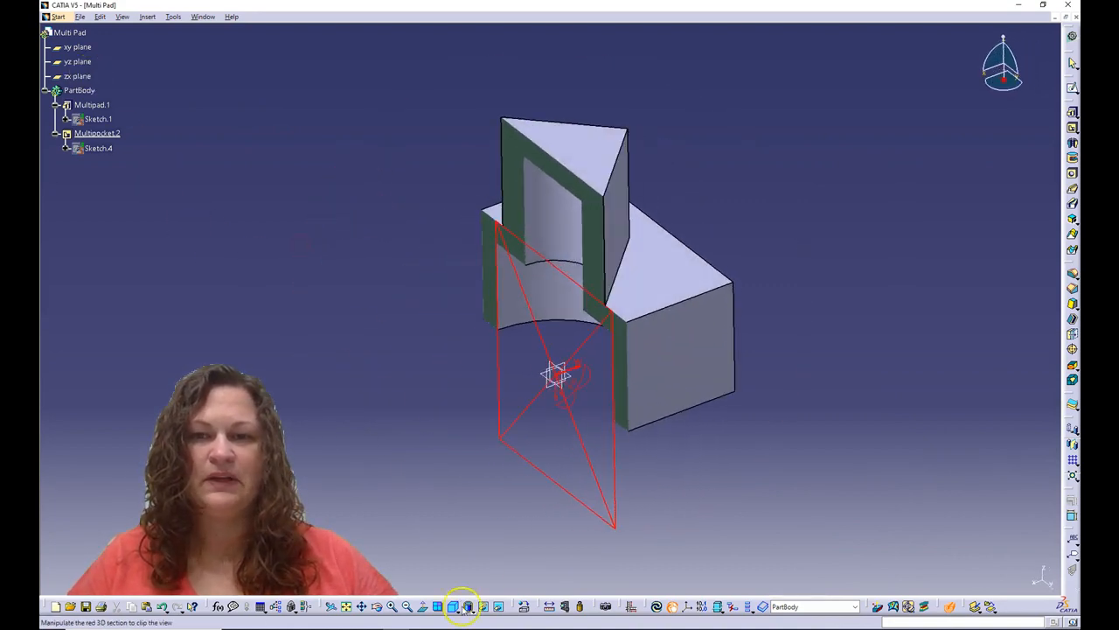
left_click(453, 606)
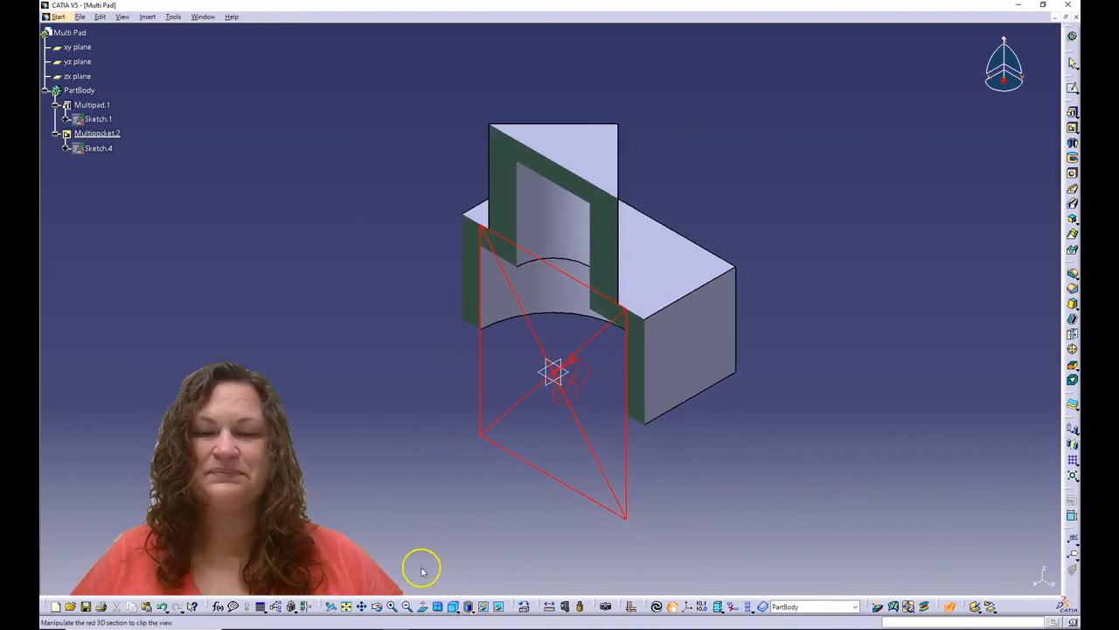